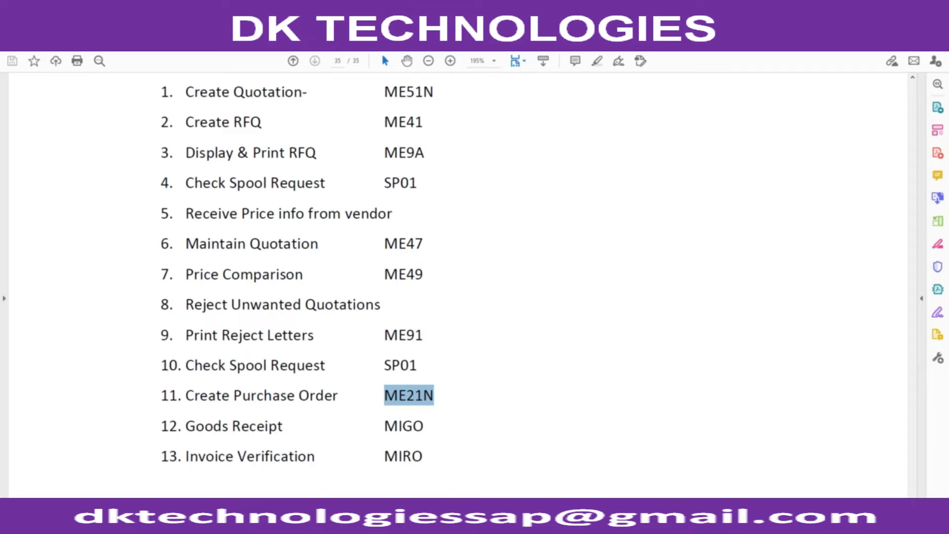
Switch to the Excel workbook and copy the purchase order number from cell G13
key(alt+Tab)
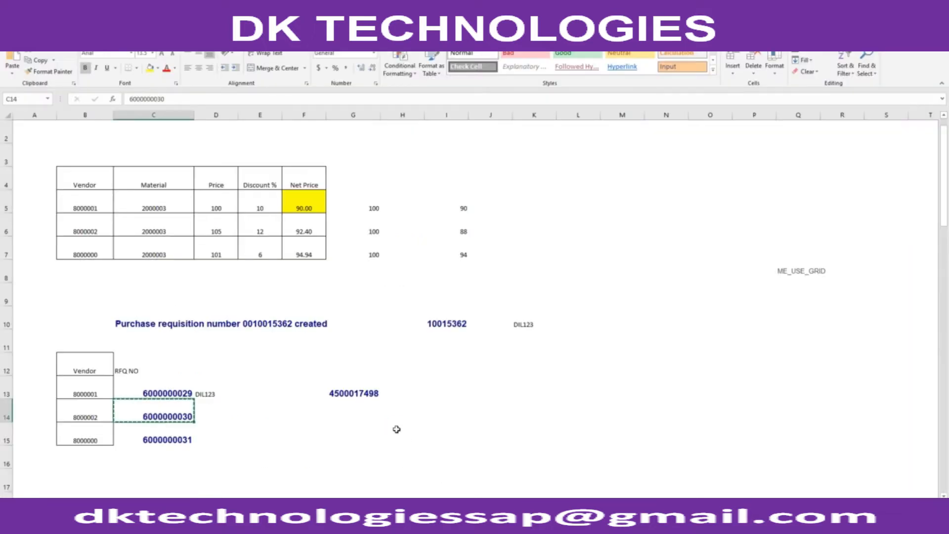
click(368, 395)
key(ctrl+c)
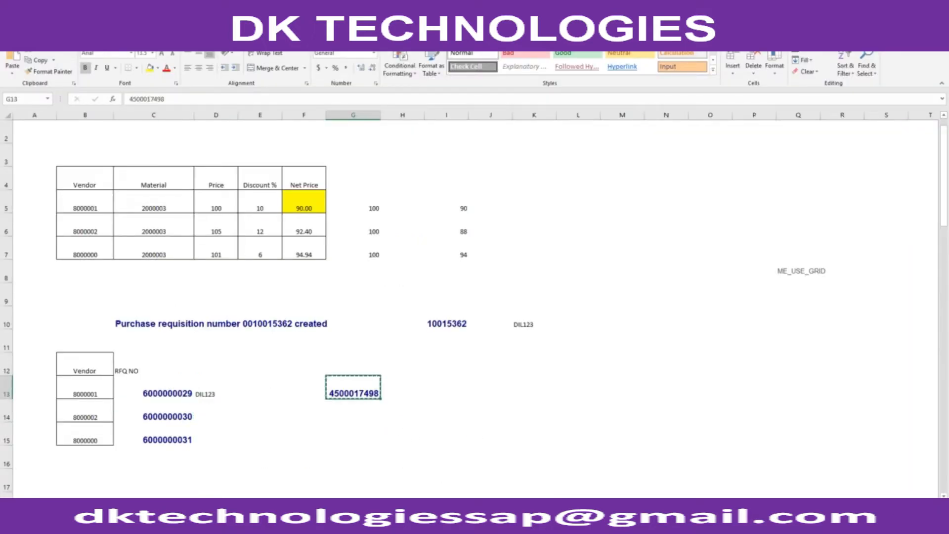
Switch to the SAP MIGO session and load a Goods Receipt with reference to the copied purchase order number
mouse_move(568, 524)
click(657, 474)
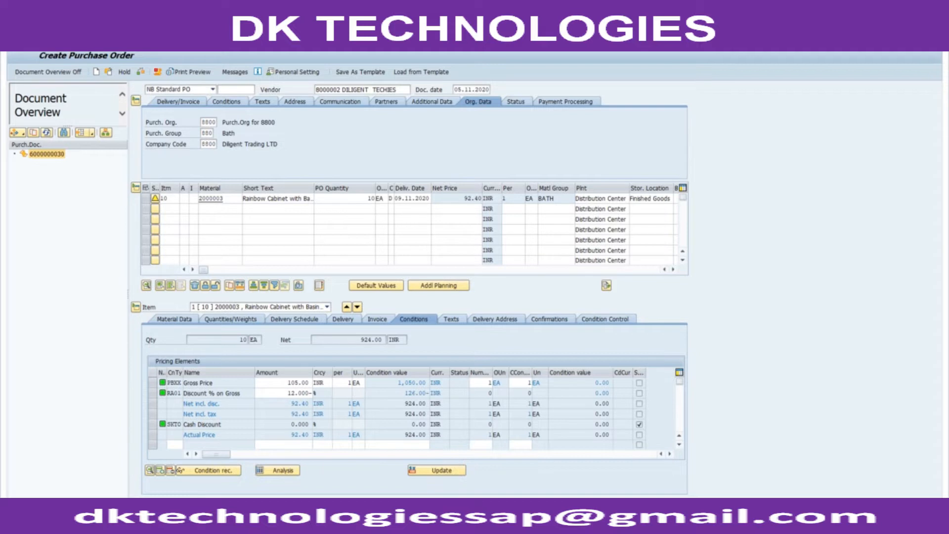
key(alt+Tab)
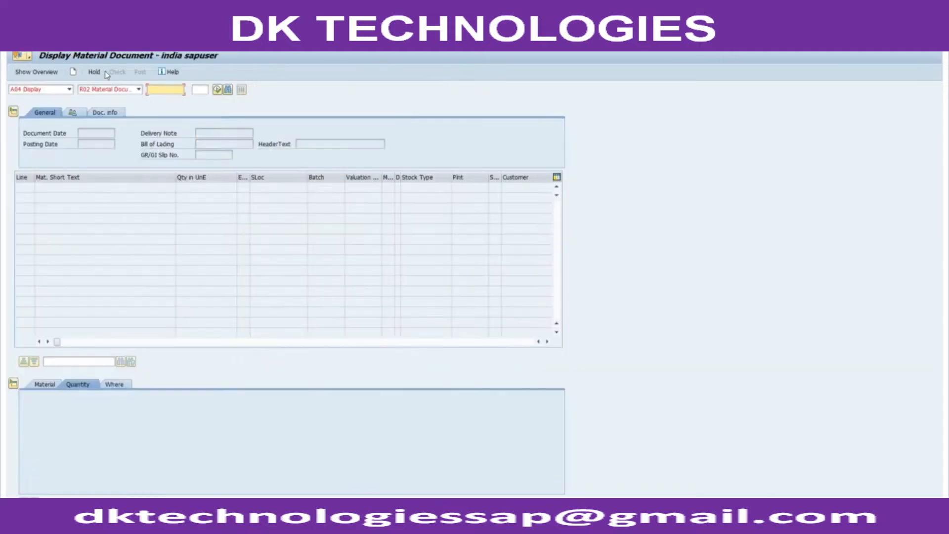
click(69, 89)
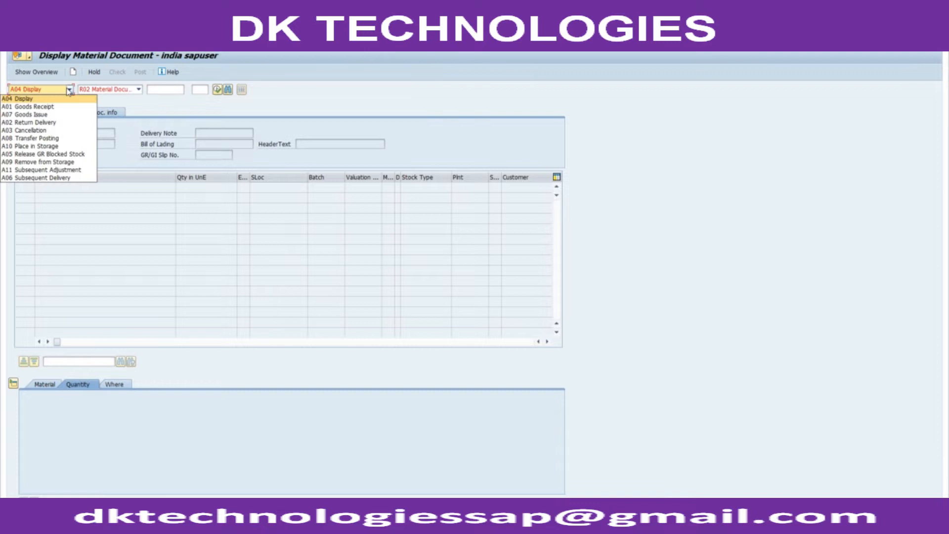
click(47, 107)
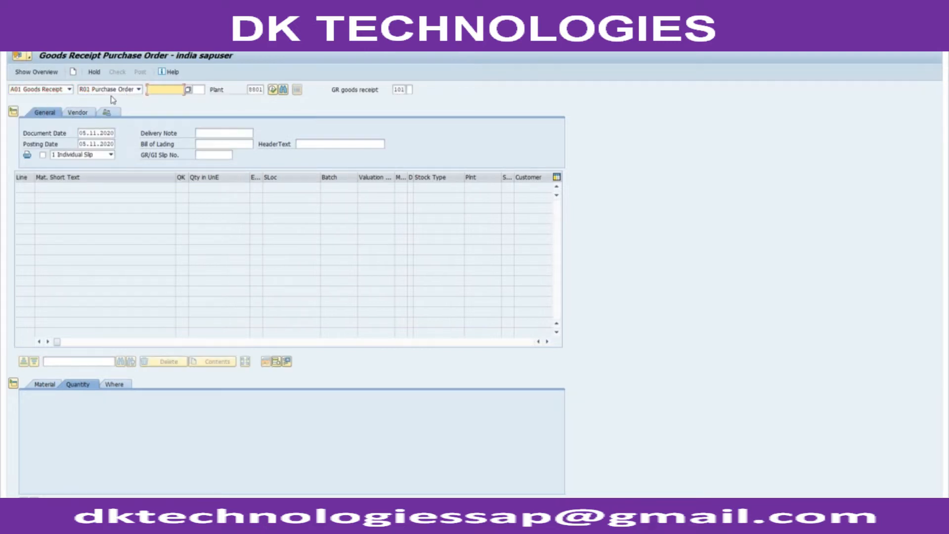
key(ctrl+v)
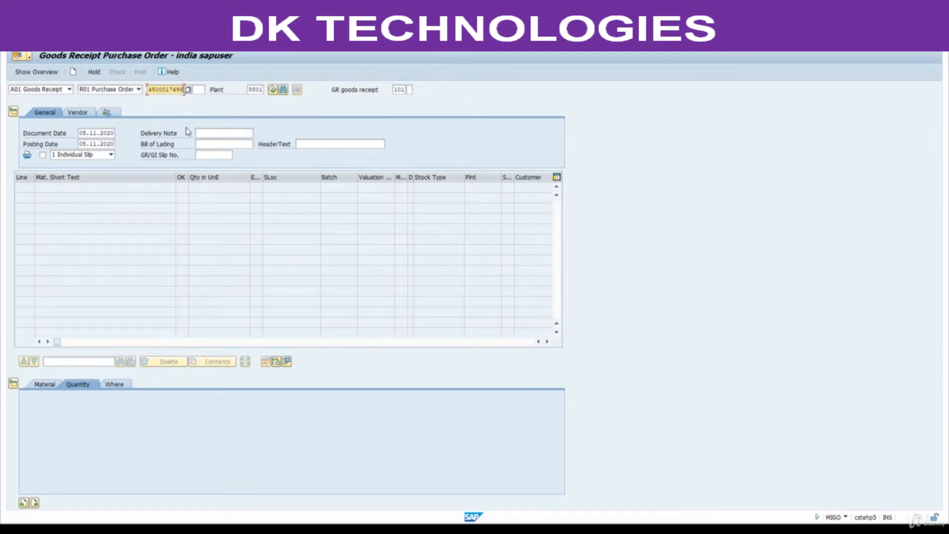
key(Return)
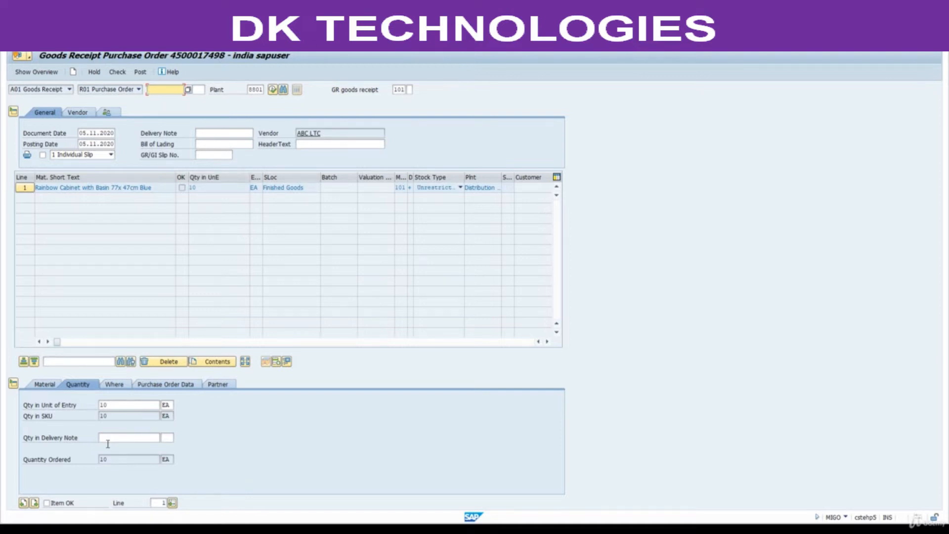
Mark the Rainbow Cabinet item as OK and check the goods receipt, reading the logged message's detailed explanation
click(47, 503)
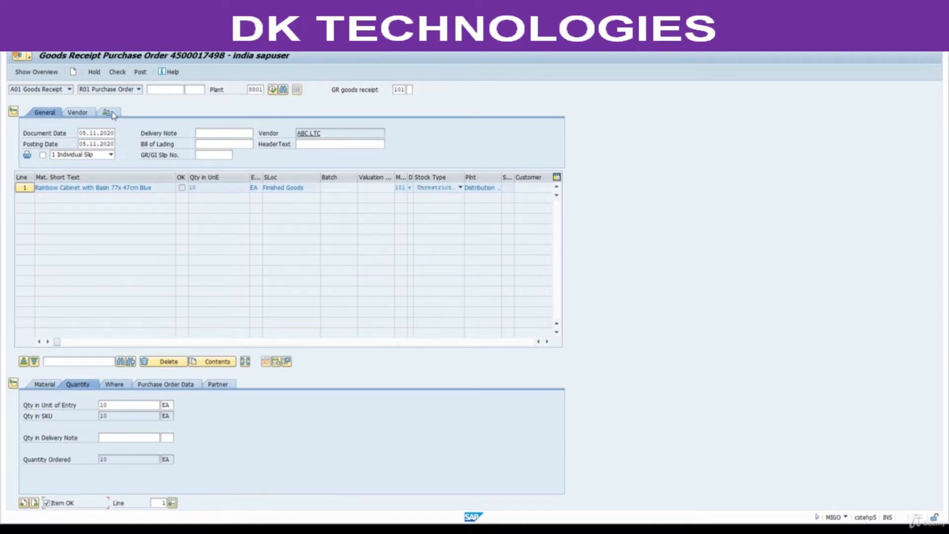
click(118, 72)
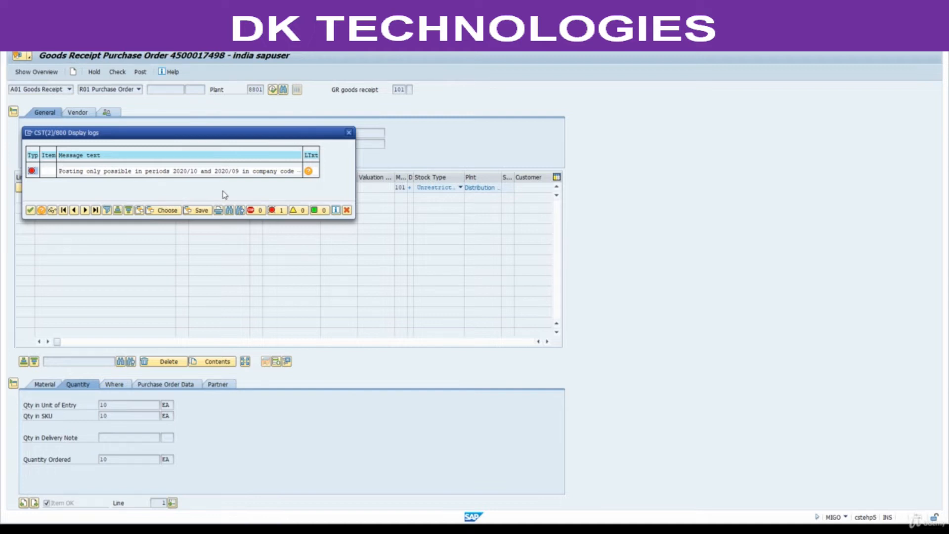
click(309, 172)
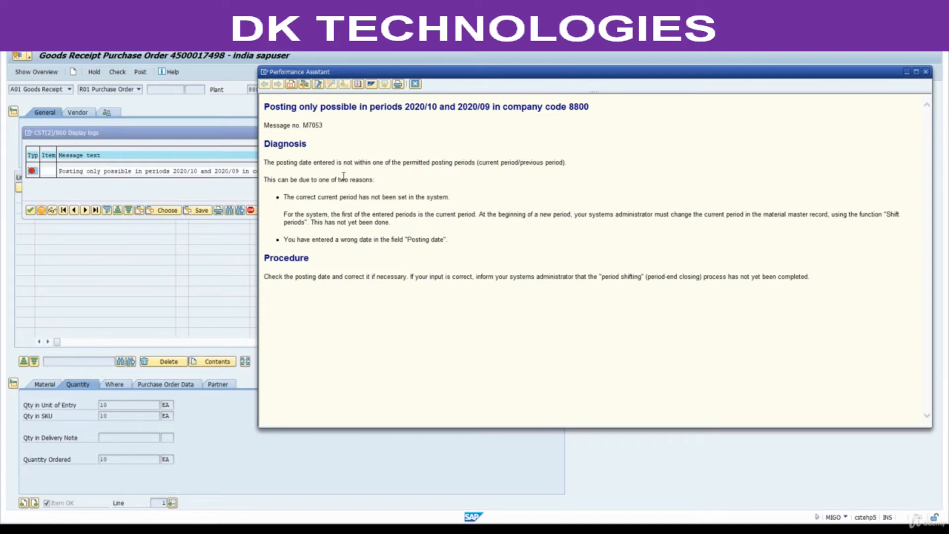
click(415, 84)
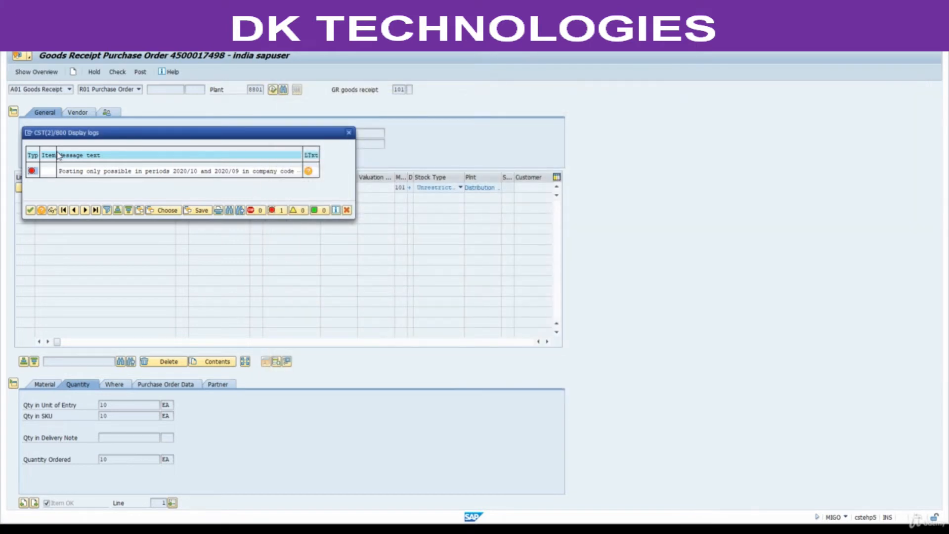
Display the posting periods of company code 8800 with transaction MMRV in a new session
click(27, 138)
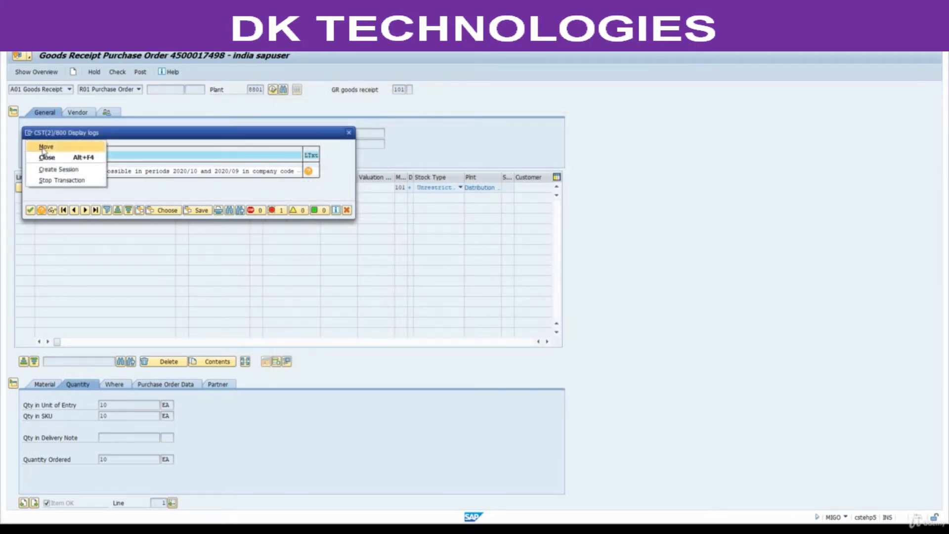
click(55, 170)
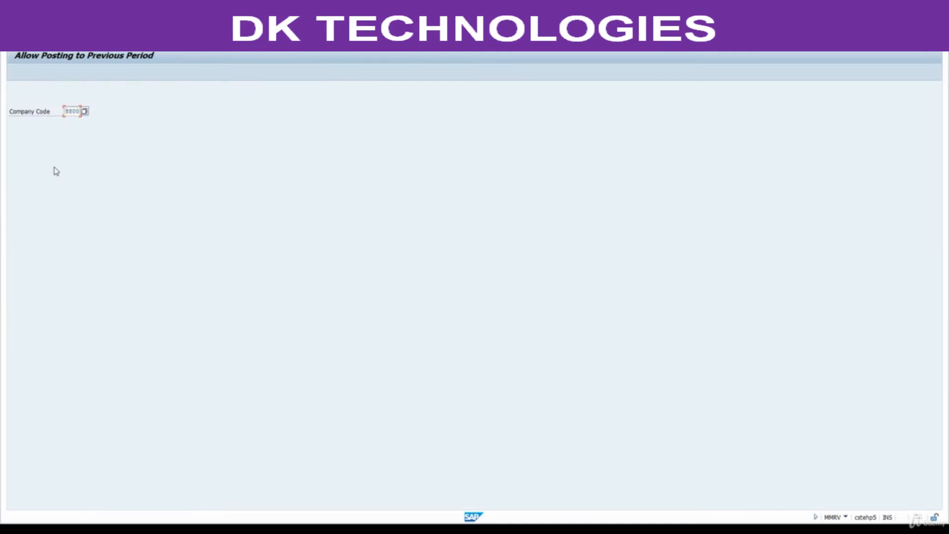
key(Return)
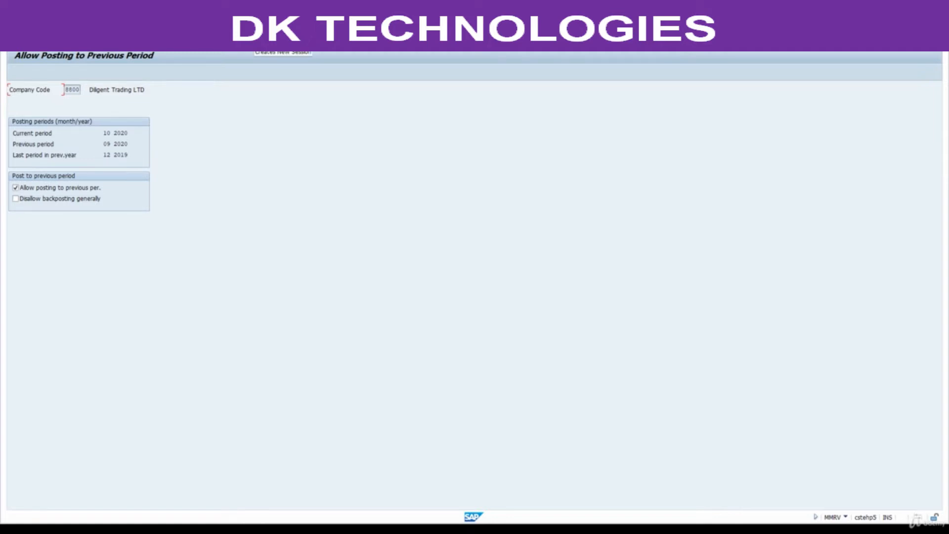
Start transaction MMPV in another session and enter 8800 as the starting company code
click(258, 41)
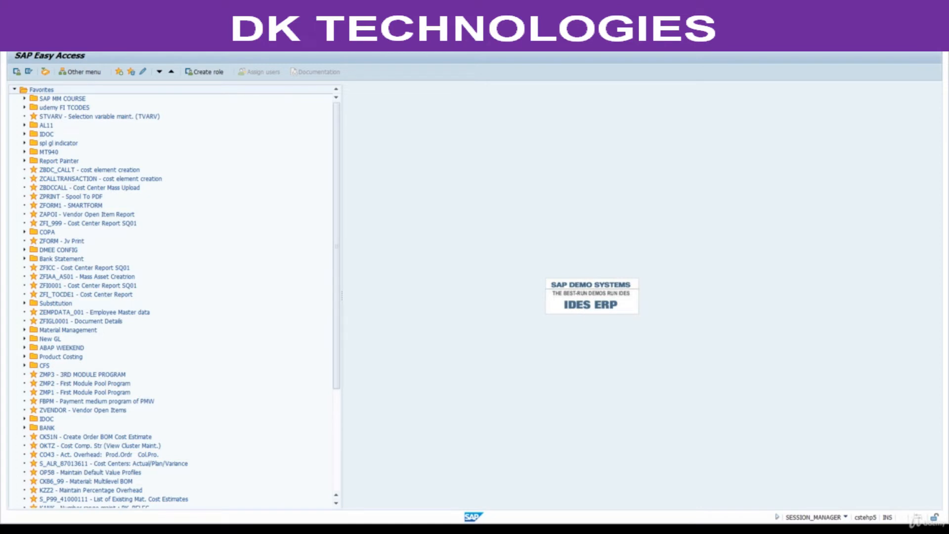
key(Return)
text(8800)
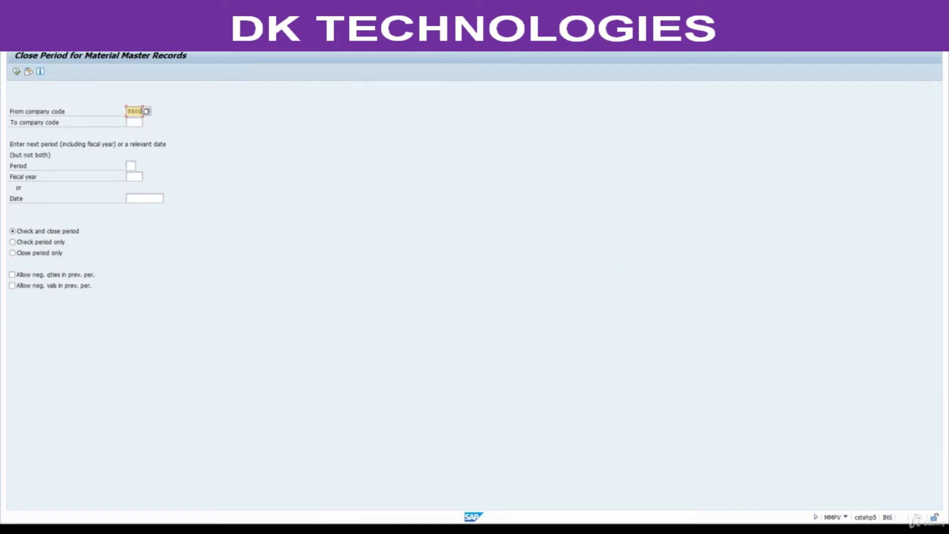
click(131, 165)
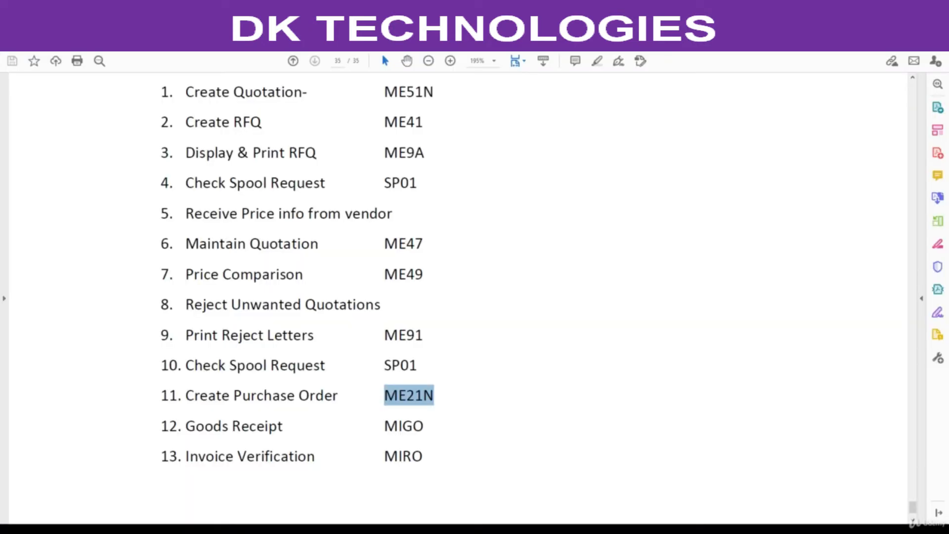
Return to the Close Period session, enter period 11 and fiscal year 2020, and execute the period closing
click(573, 499)
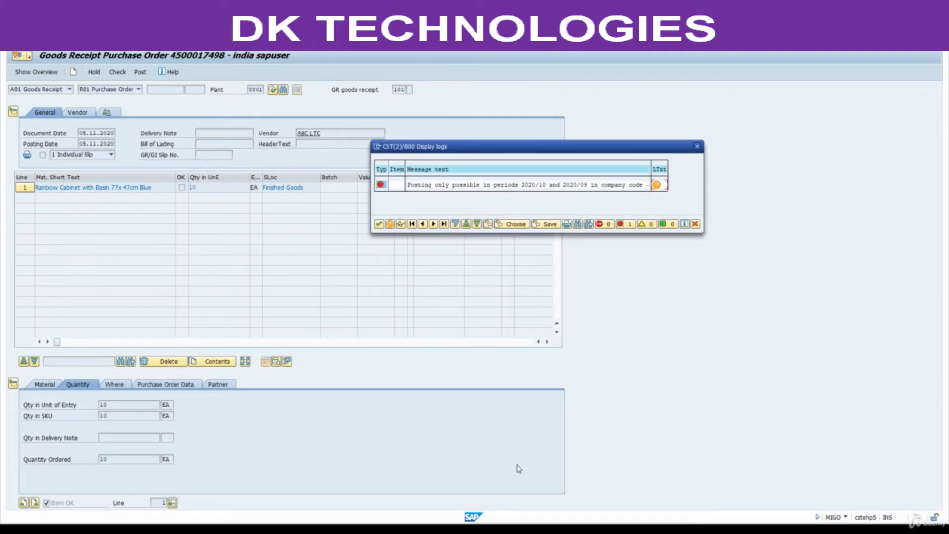
click(548, 528)
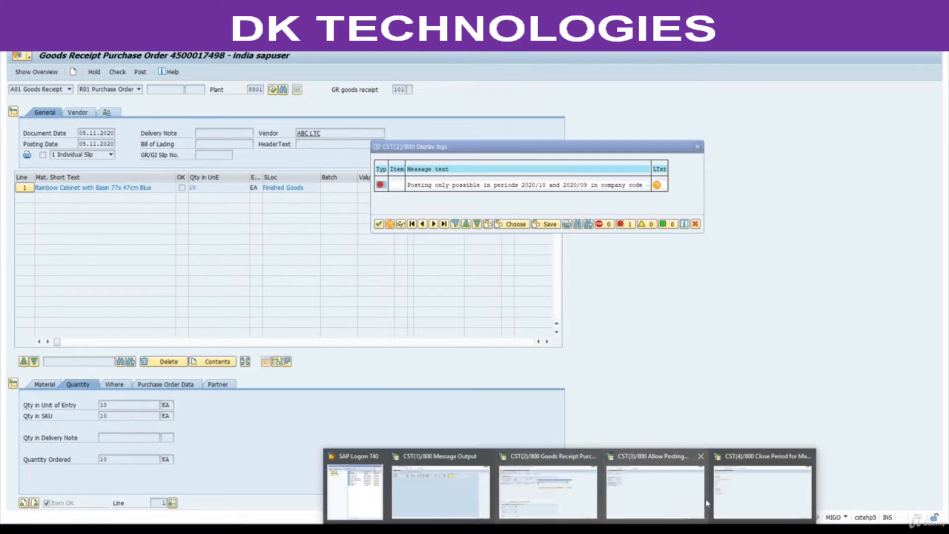
click(740, 488)
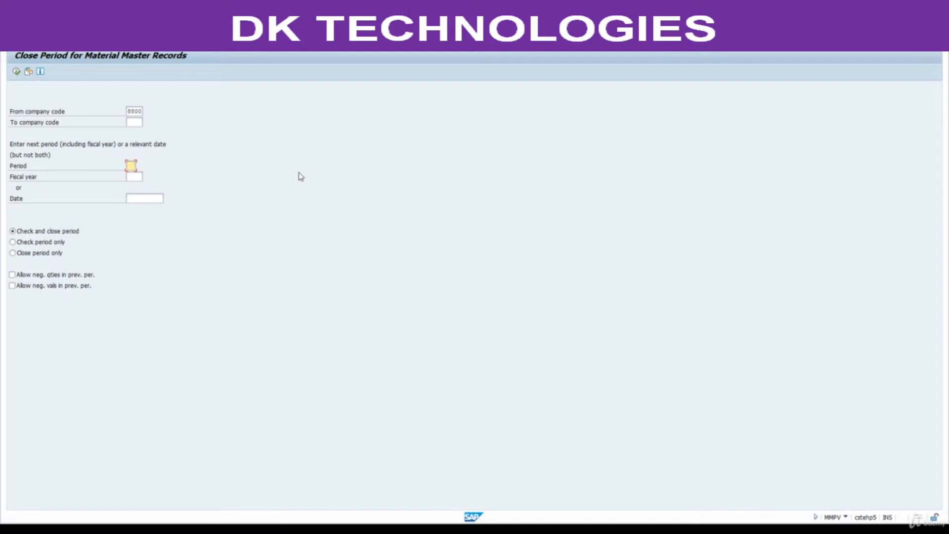
click(135, 175)
click(16, 72)
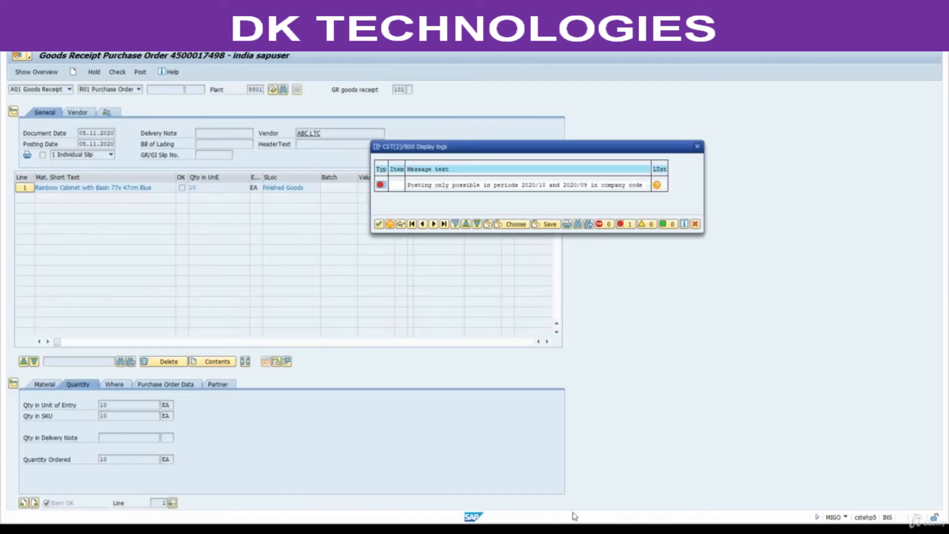
Reload the MMRV posting periods for company code 8800 and check the current and previous periods
mouse_move(645, 520)
click(730, 500)
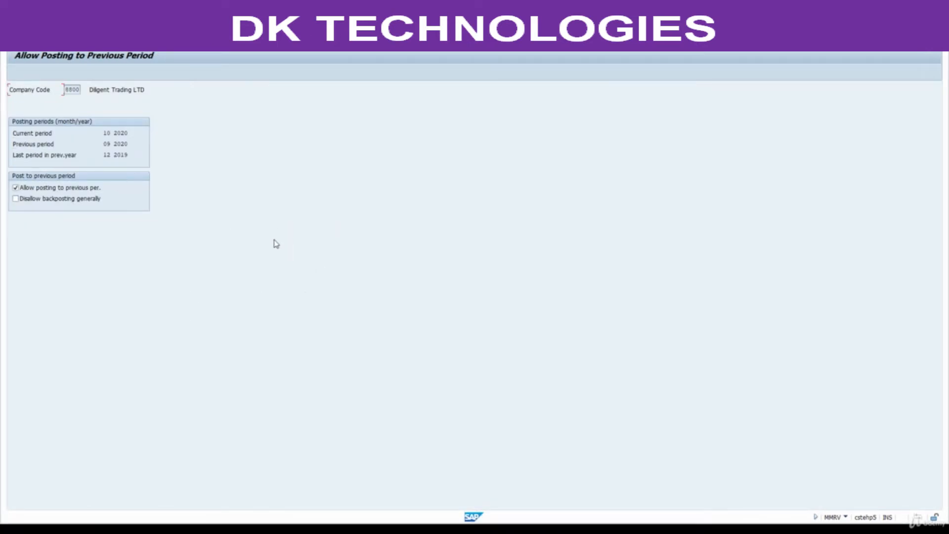
double_click(103, 134)
click(135, 43)
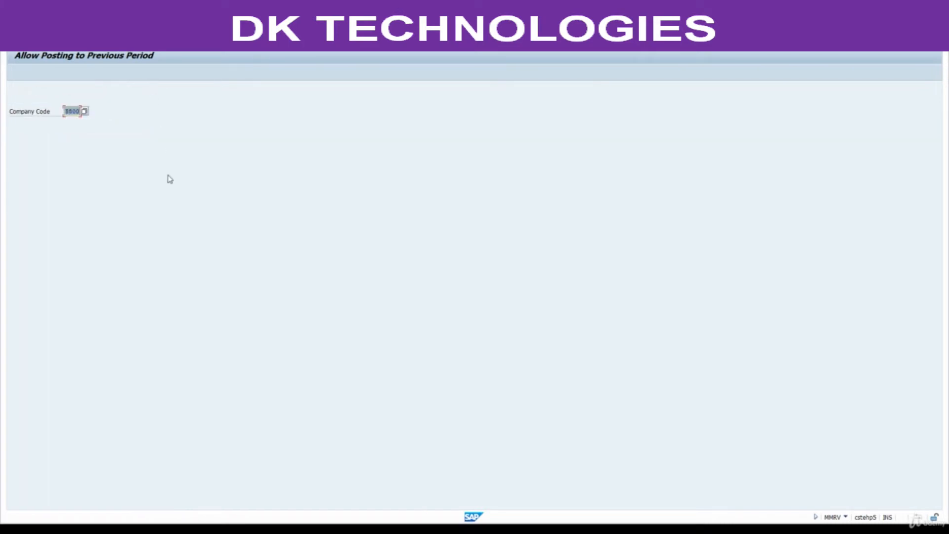
key(Return)
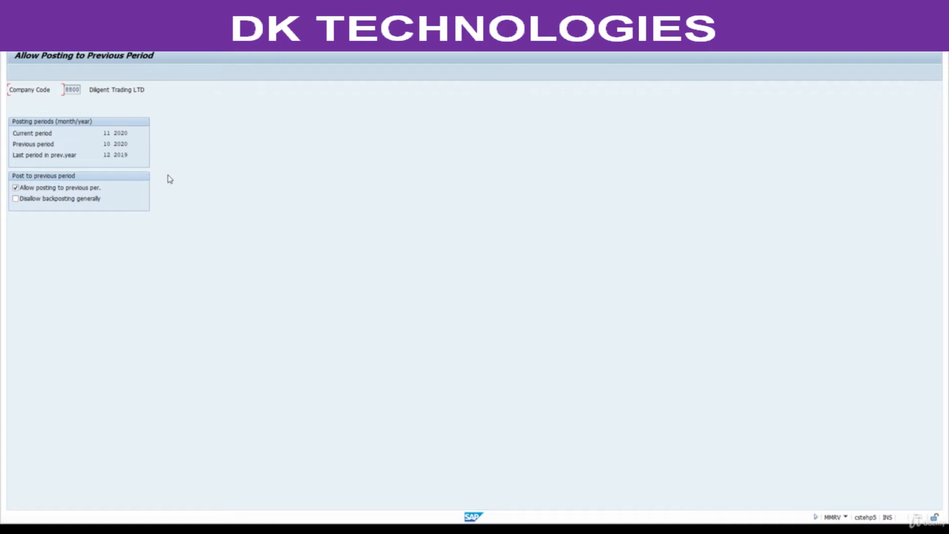
drag(110, 133, 129, 136)
double_click(105, 144)
click(61, 41)
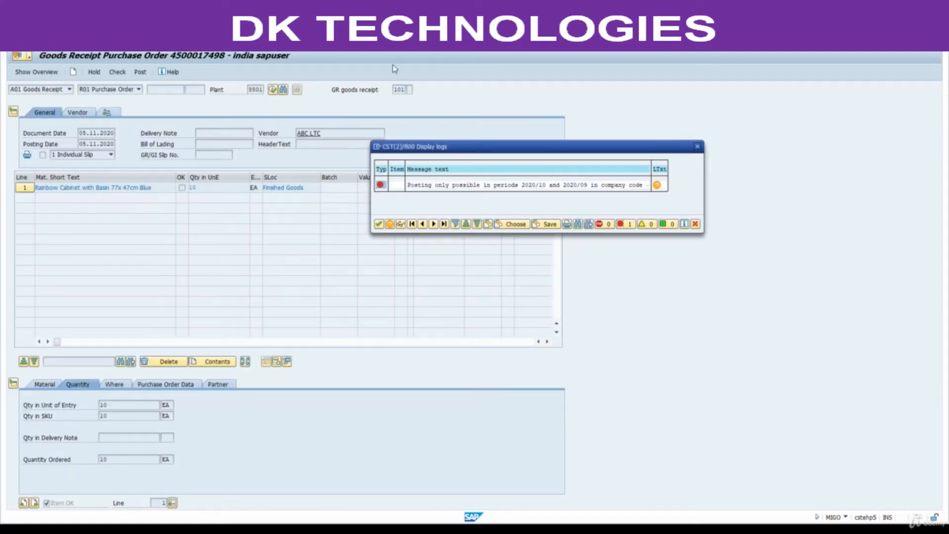
Close the message log in the goods receipt, check the document again and post it
click(685, 150)
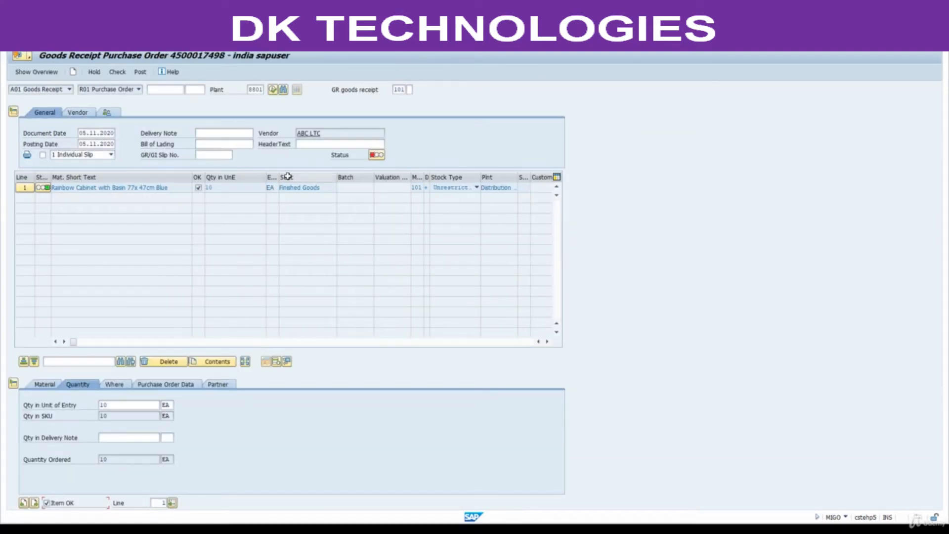
click(118, 72)
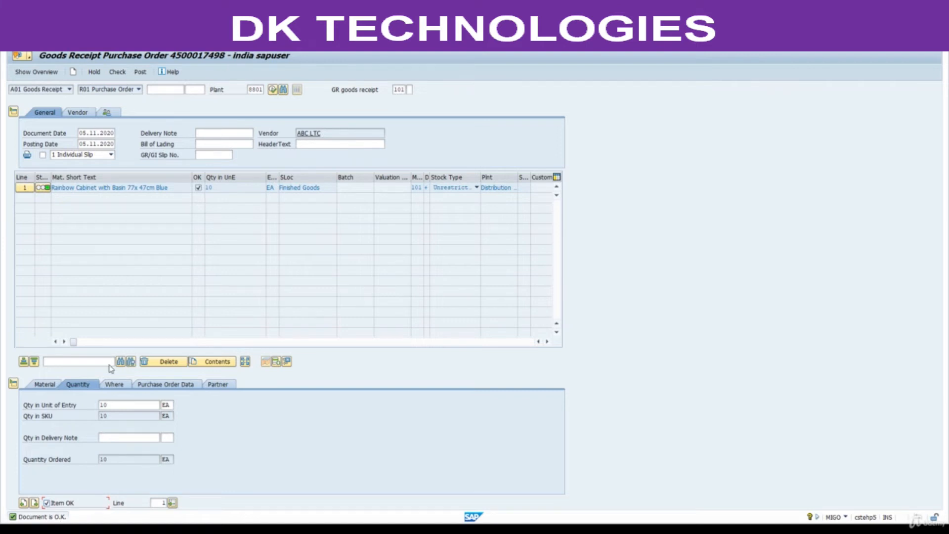
click(140, 72)
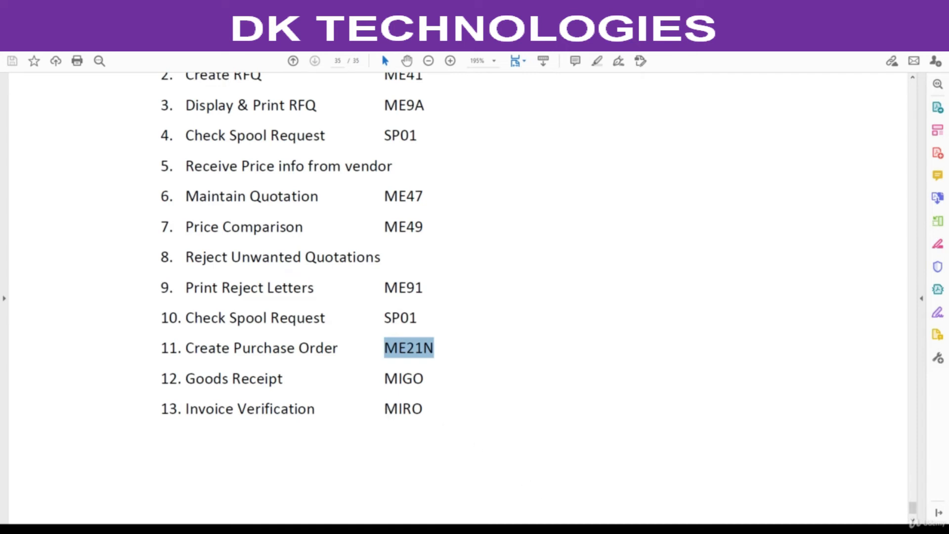
Start an incoming invoice in MIRO dated 05.11.2020 and load the items of the copied purchase order number
click(650, 497)
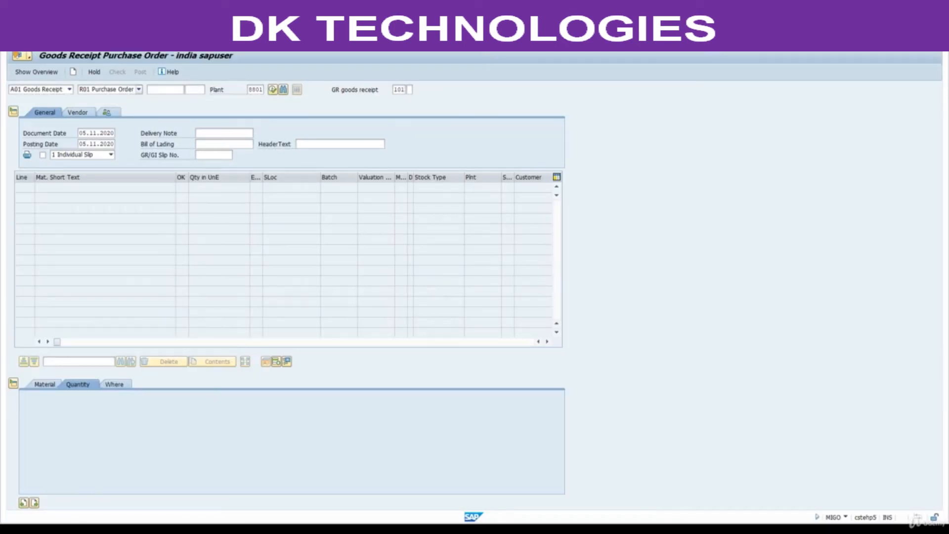
key(Return)
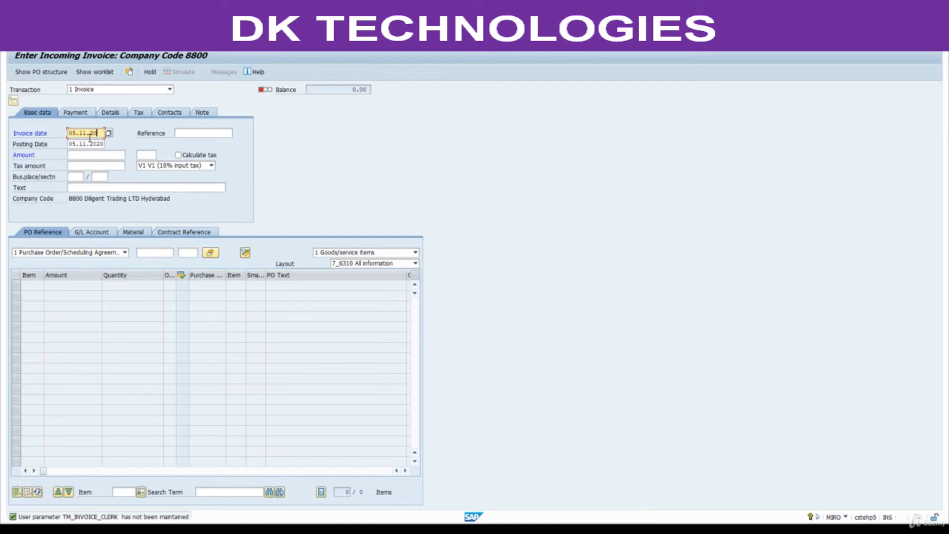
click(156, 252)
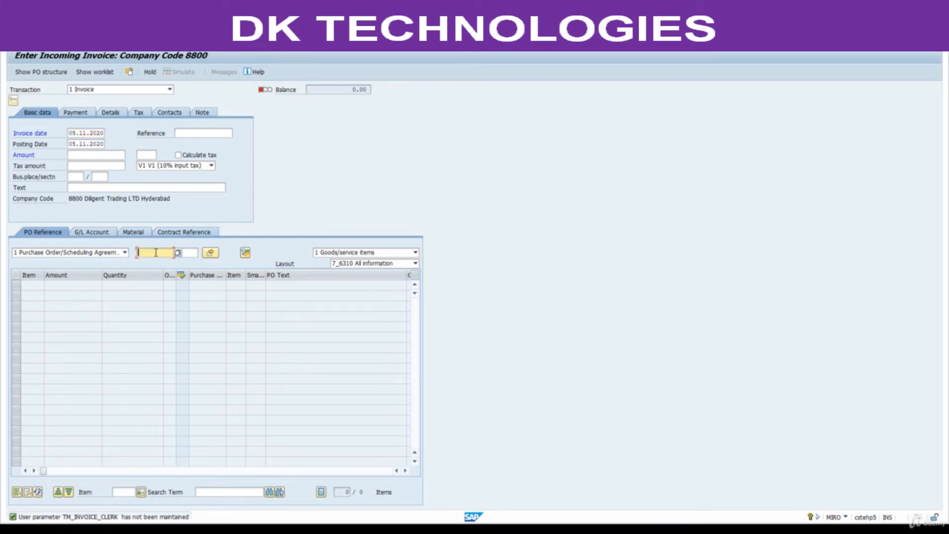
key(ctrl+v)
key(Return)
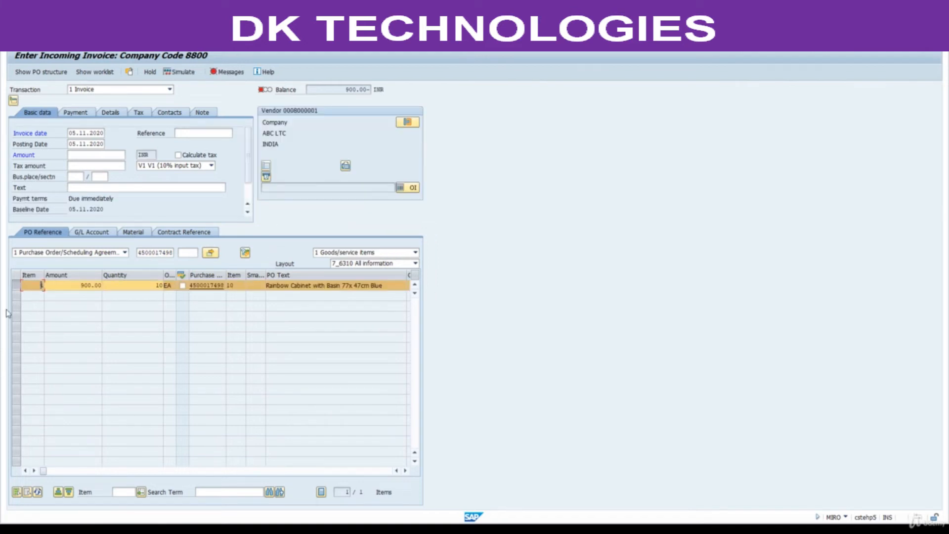
Enter the invoice amount of 900 and set the header tax code to V0 (0% input tax)
drag(345, 90, 357, 89)
click(86, 154)
text(900)
key(Return)
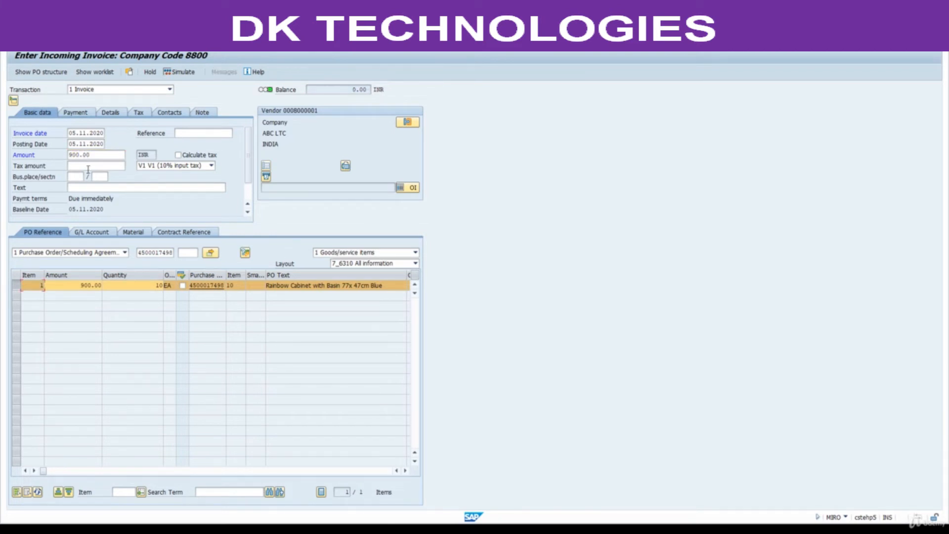
click(210, 166)
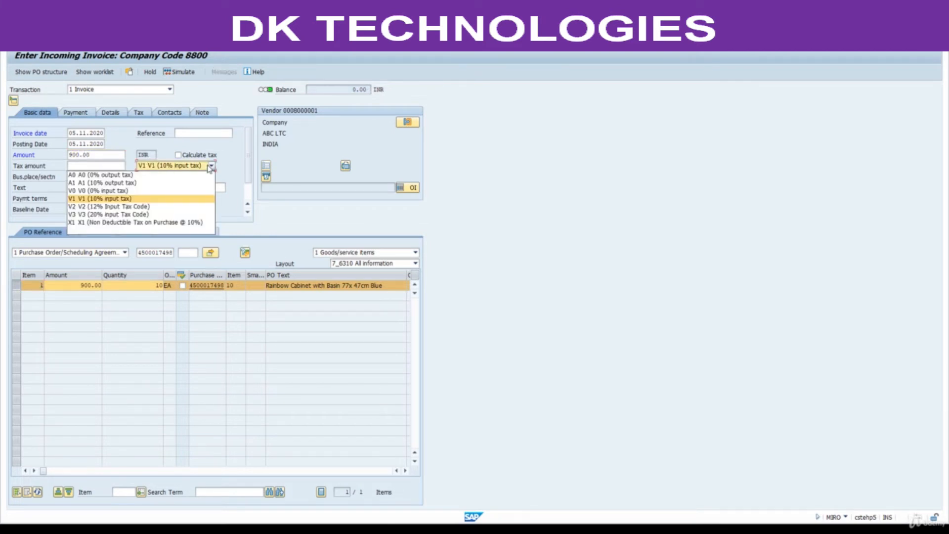
click(113, 191)
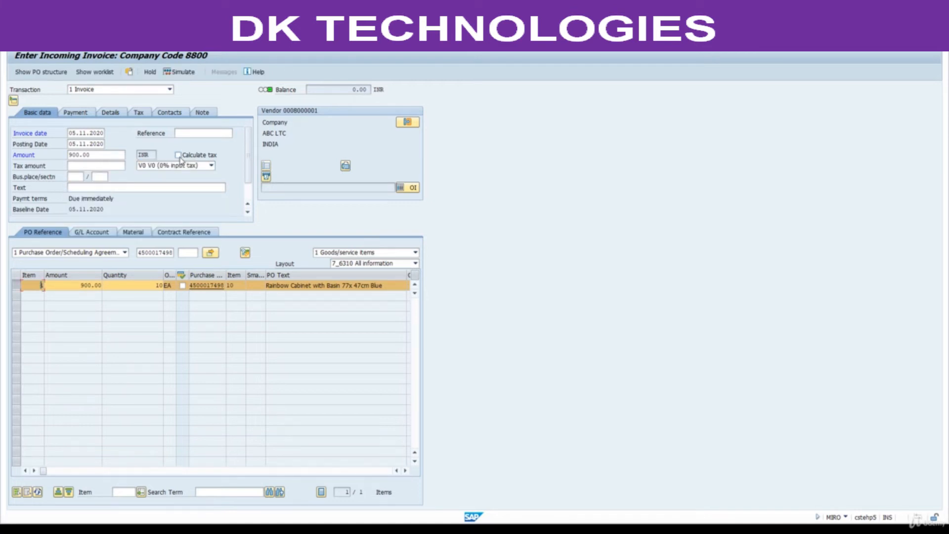
Simulate the invoice and examine the vendor and Goods Rcvd/Invoice Rcvd lines, widening the account description column
click(182, 72)
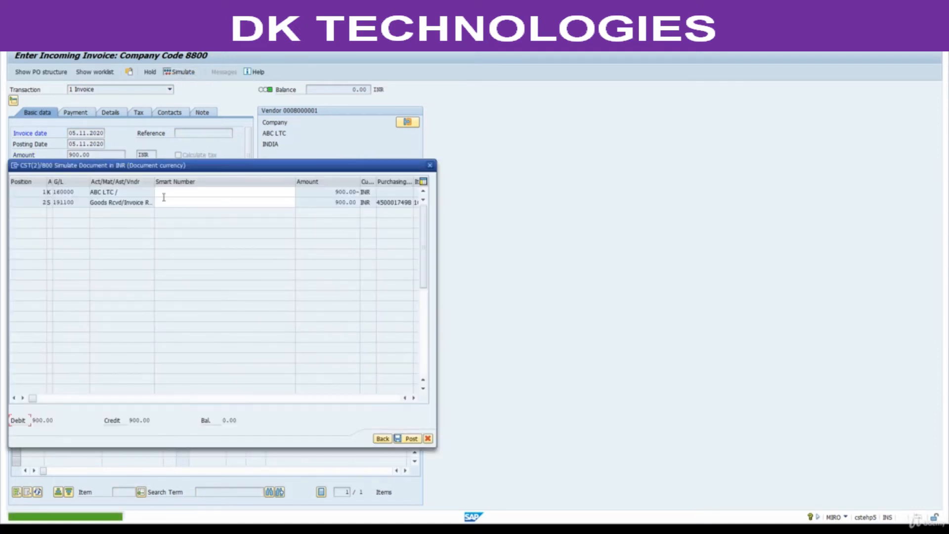
drag(155, 182, 82, 200)
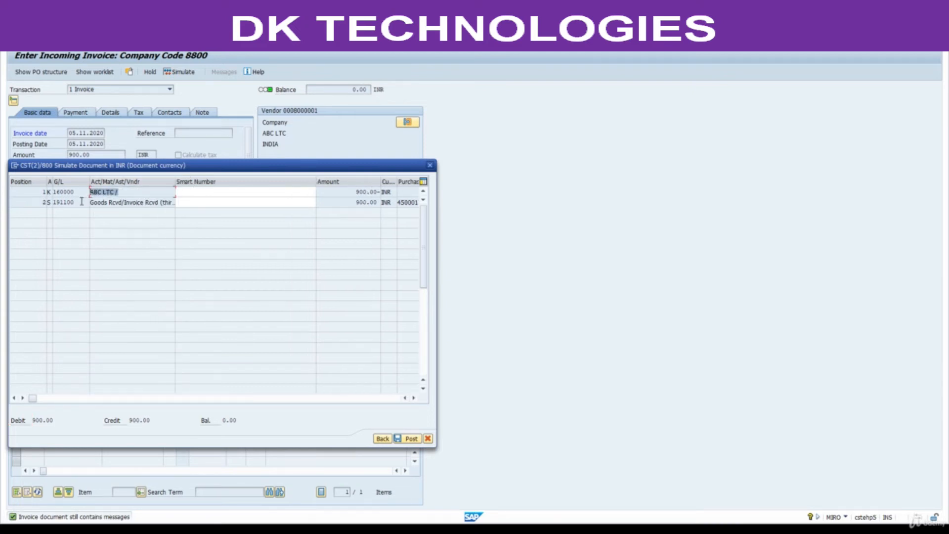
click(122, 203)
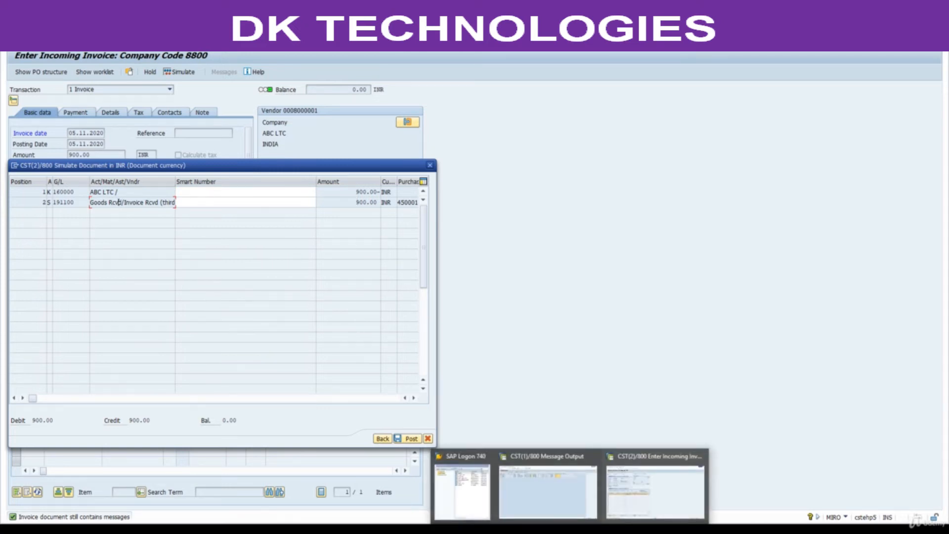
drag(126, 193, 91, 194)
Switch to the Message Output session and open the vendor line item display, FBL1N
mouse_move(568, 527)
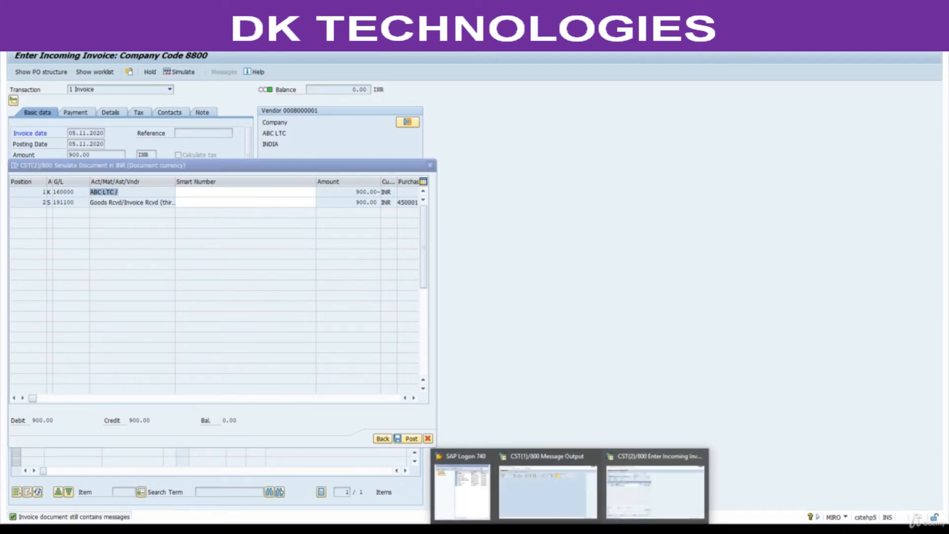
click(568, 504)
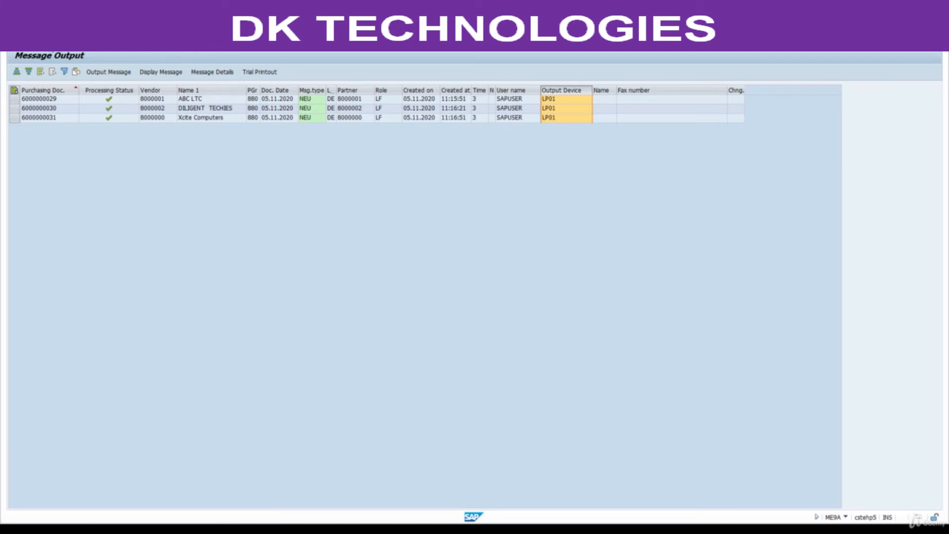
key(Return)
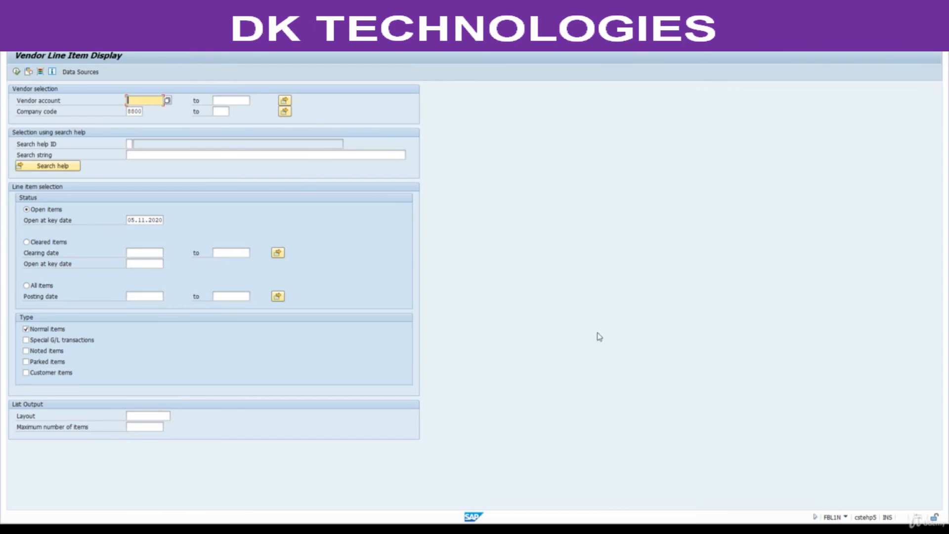
Copy the first RFQ vendor's number from the Excel RFQ sheet into Vendor account and list its open items for company code 8800
key(alt+Tab)
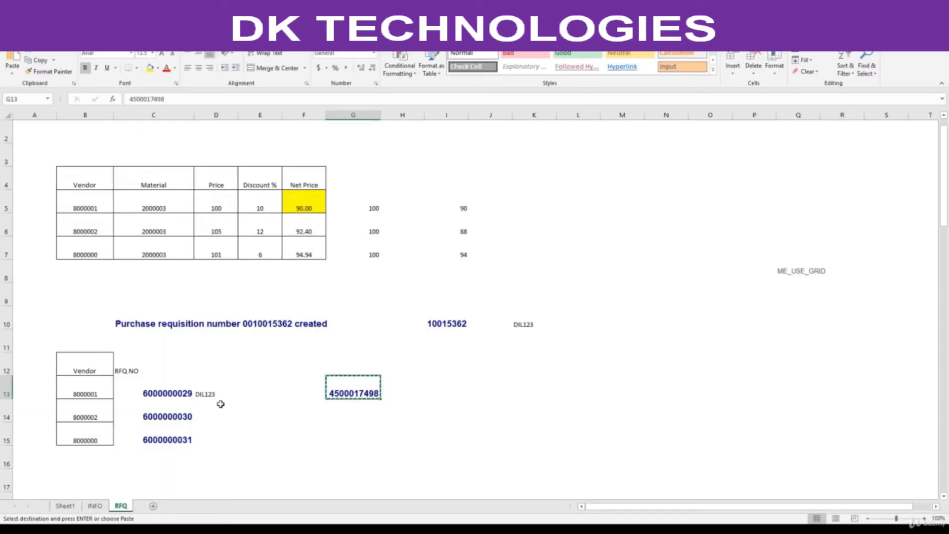
click(85, 393)
key(ctrl+c)
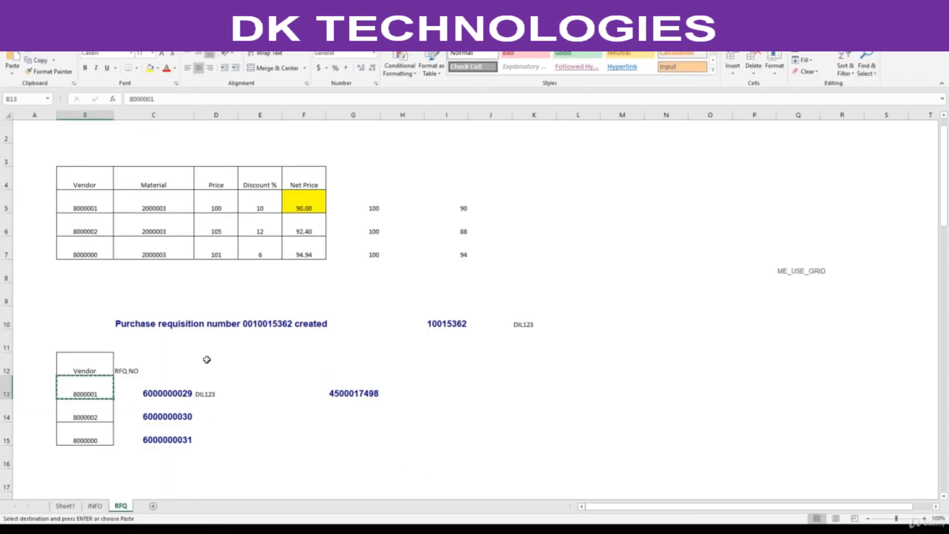
key(alt+Tab)
key(ctrl+v)
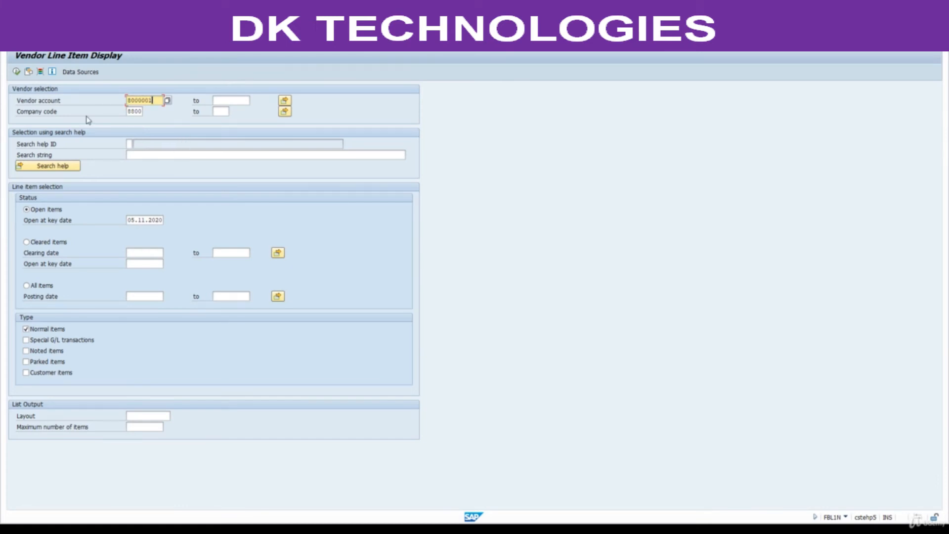
click(17, 72)
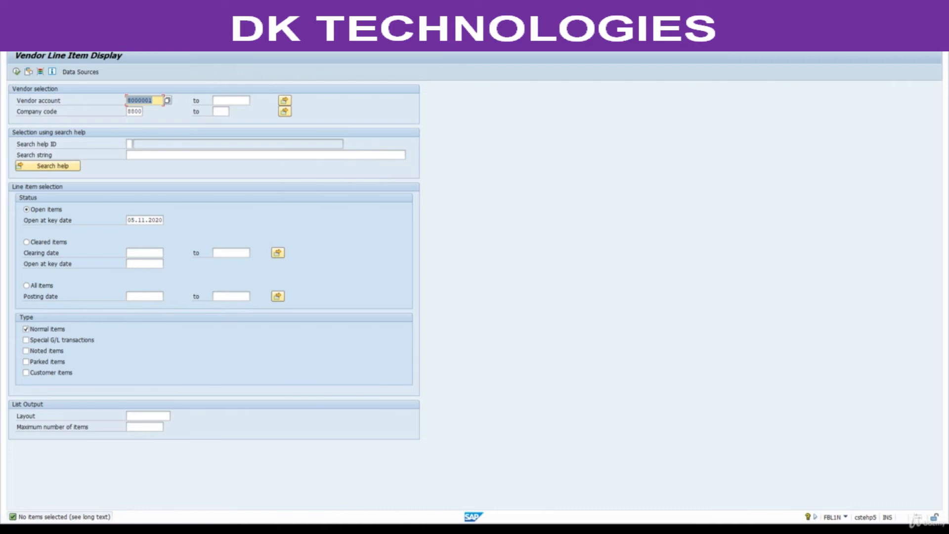
Return to the incoming invoice session, try to post the simulated invoice, and read its message log
mouse_move(569, 529)
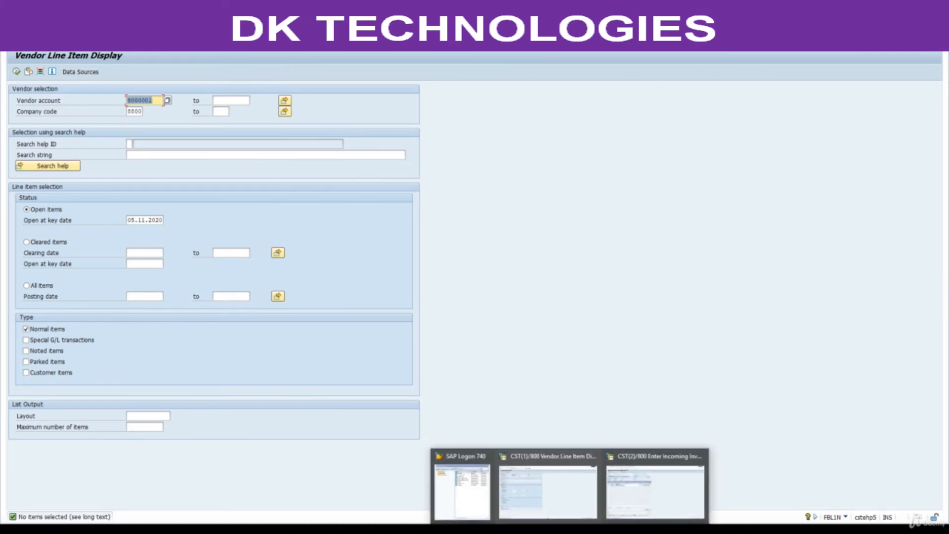
click(681, 489)
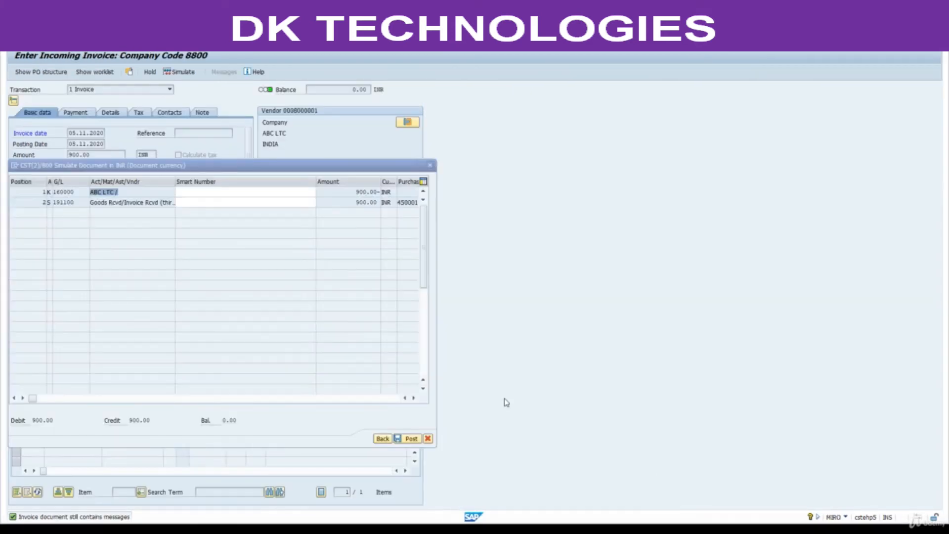
click(410, 439)
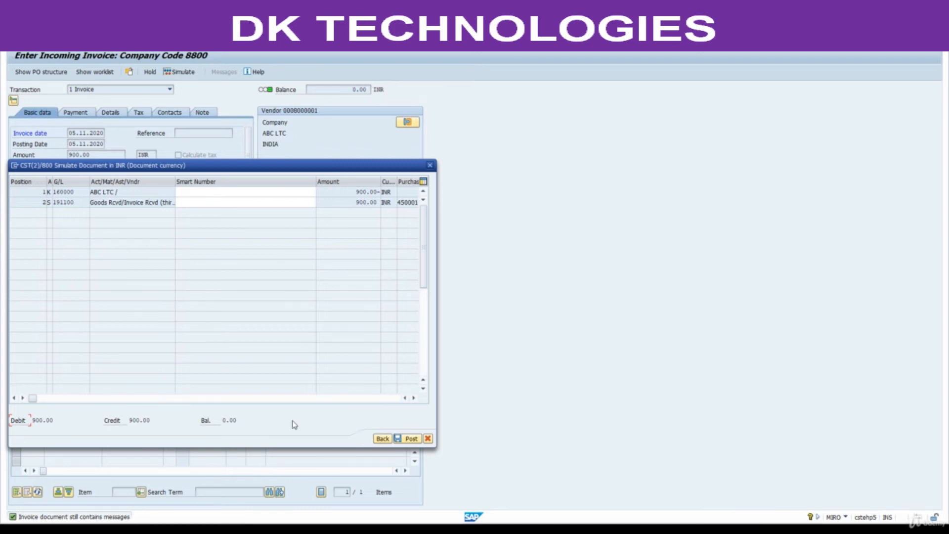
click(428, 439)
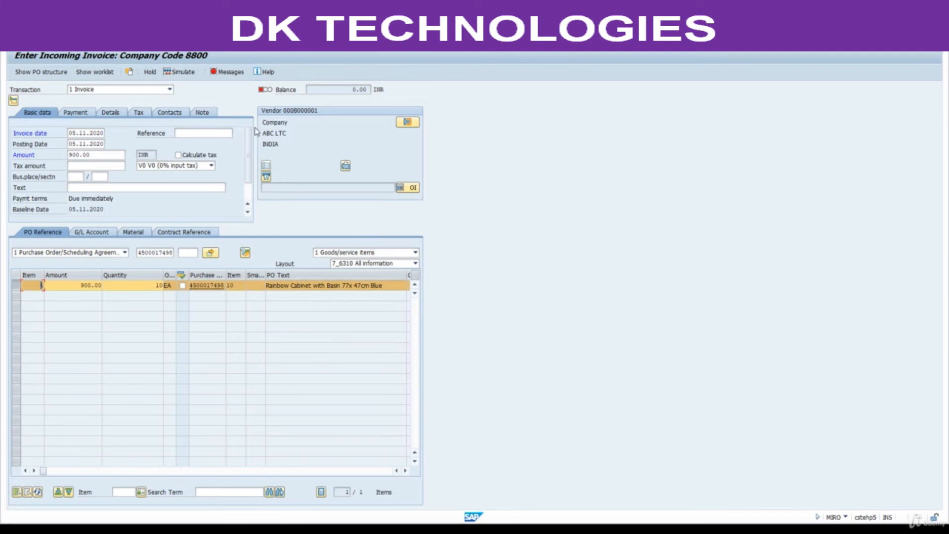
click(231, 72)
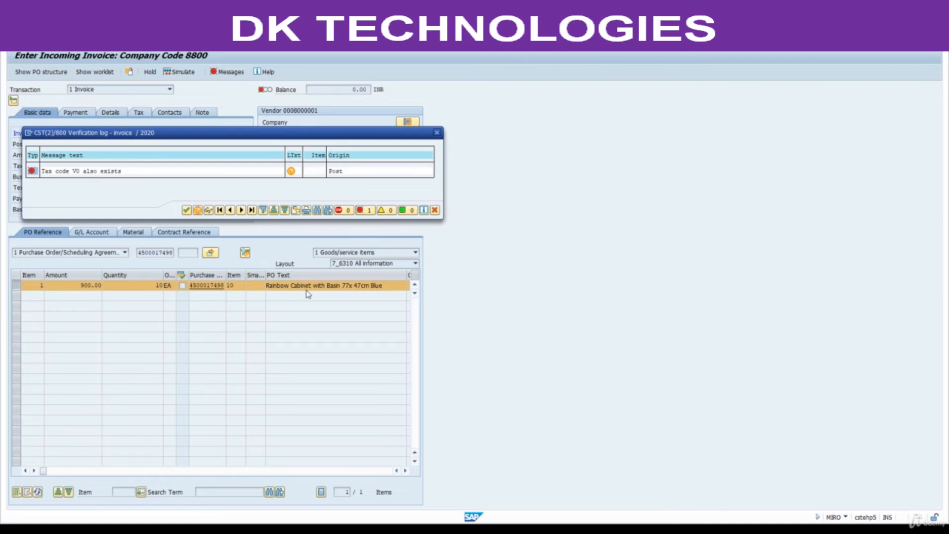
click(437, 133)
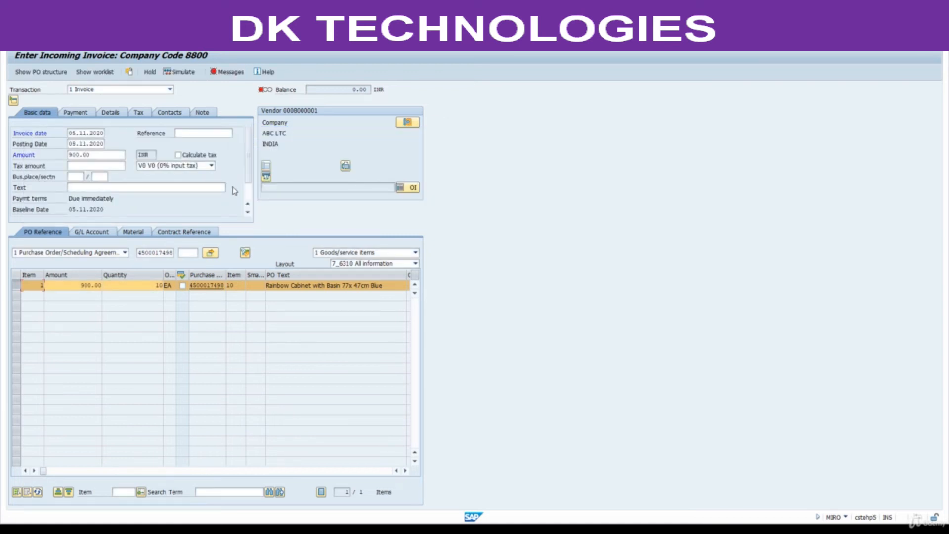
Clear the tax code in both the invoice header and the purchase order item, and simulate the invoice
click(211, 165)
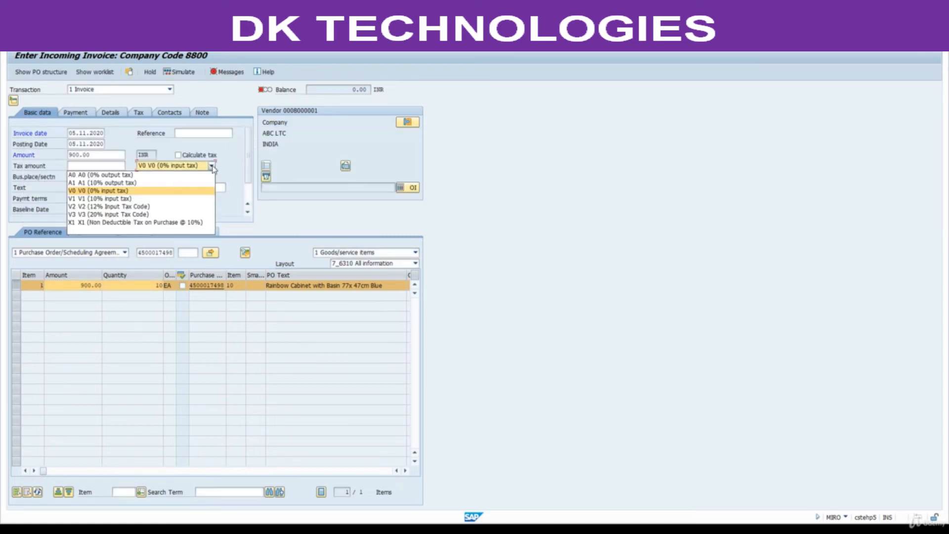
click(159, 222)
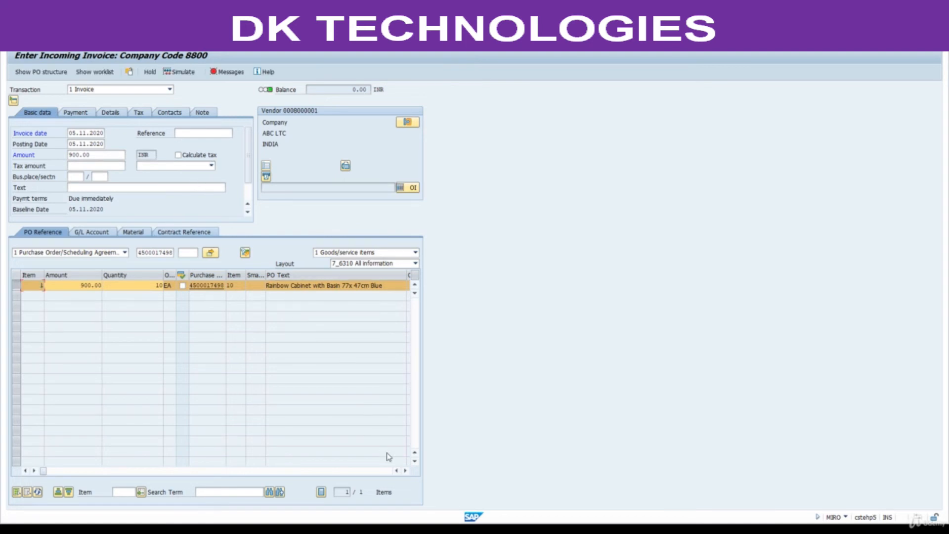
click(405, 471)
click(405, 470)
click(405, 470)
click(405, 470)
click(405, 470)
click(405, 470)
click(405, 471)
click(405, 470)
click(405, 470)
click(405, 471)
click(405, 471)
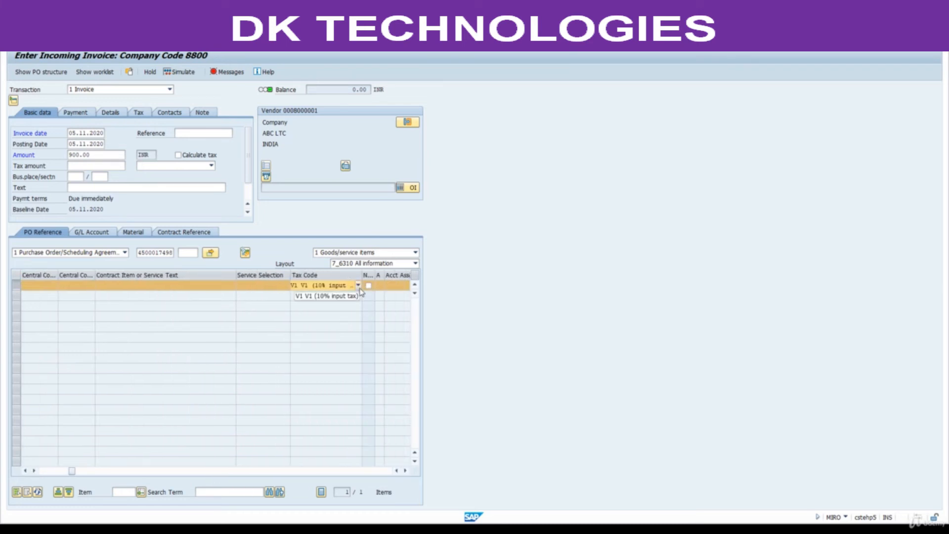
click(357, 286)
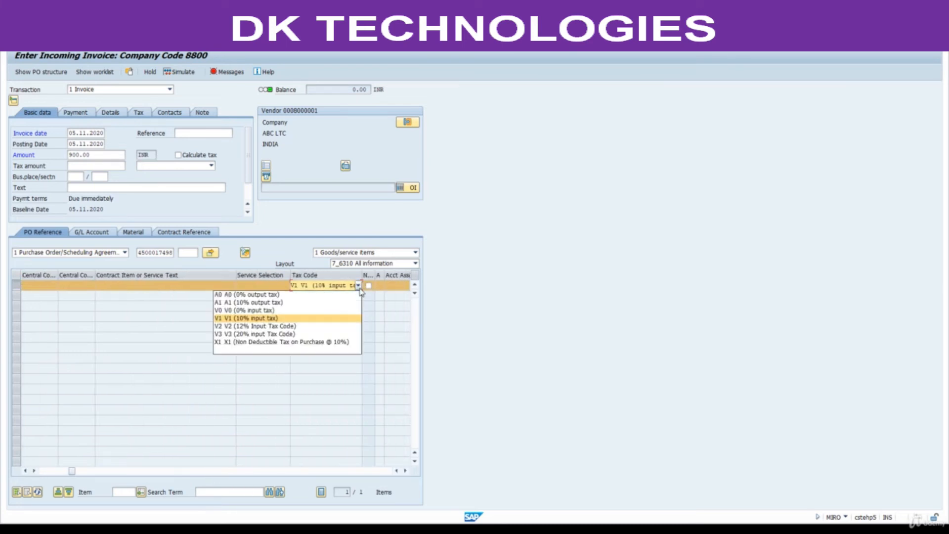
click(290, 348)
click(183, 74)
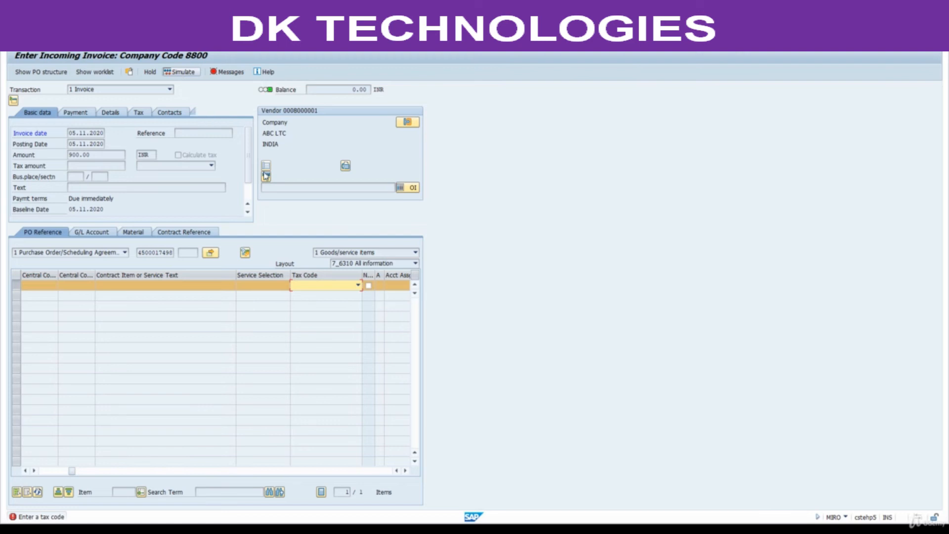
Set the item's tax code to V0 (0% input tax), simulate the invoice again and post it
click(358, 285)
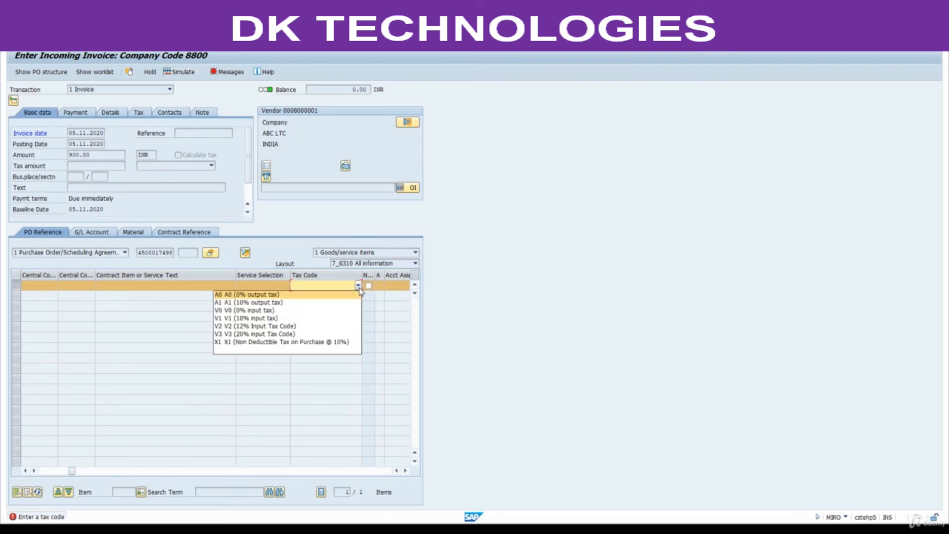
click(245, 311)
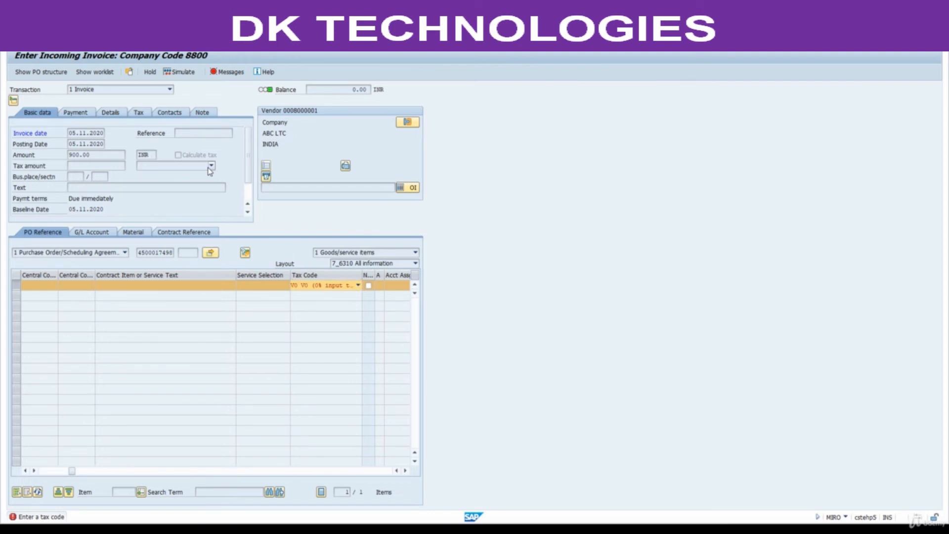
click(412, 438)
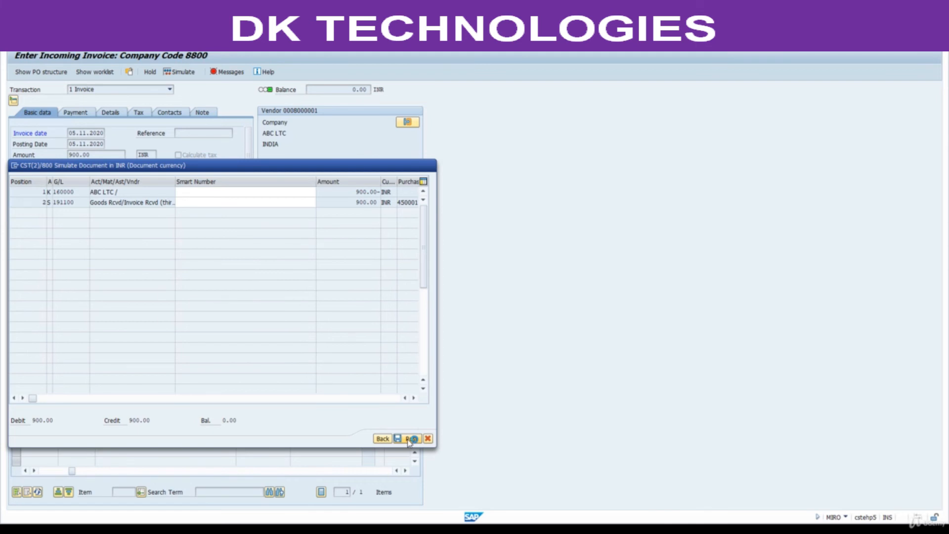
click(410, 439)
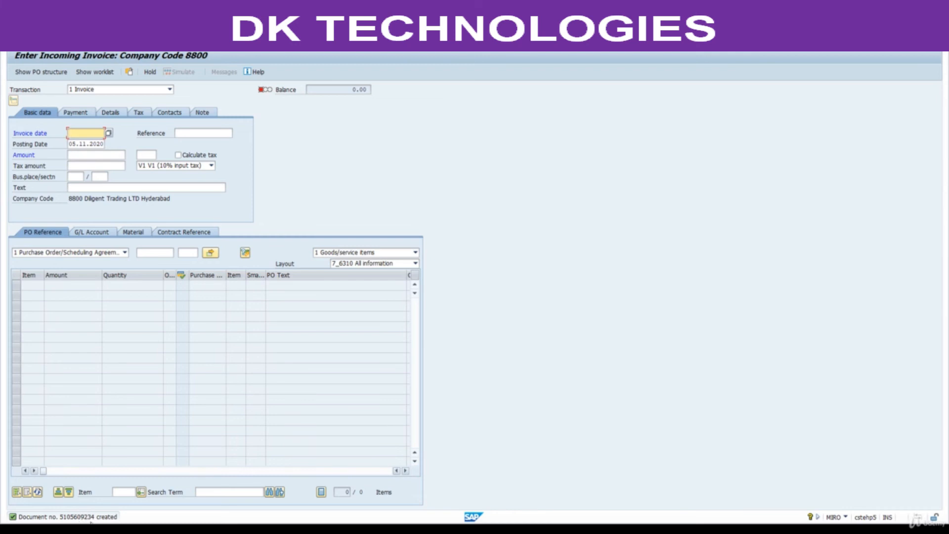
Display the posted invoice document and open its accounting document from the follow-on documents
click(42, 27)
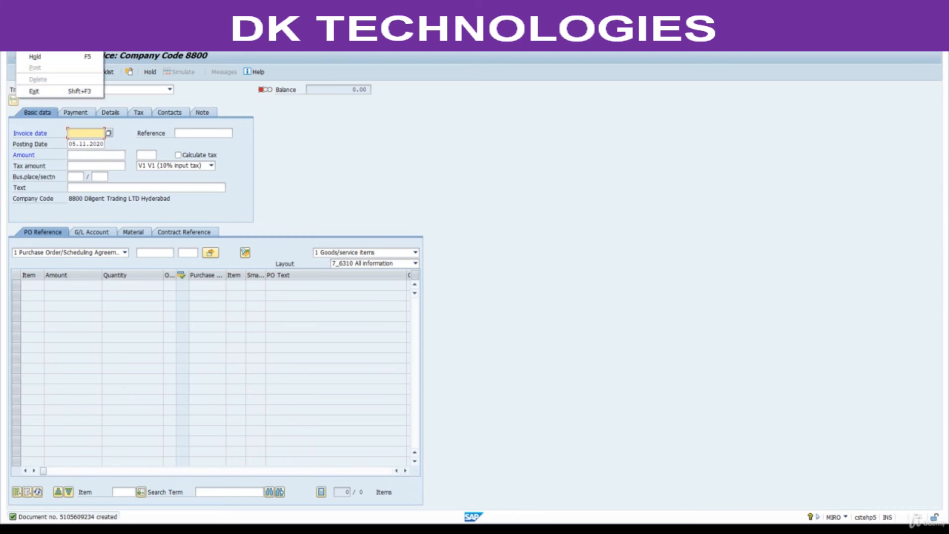
click(40, 45)
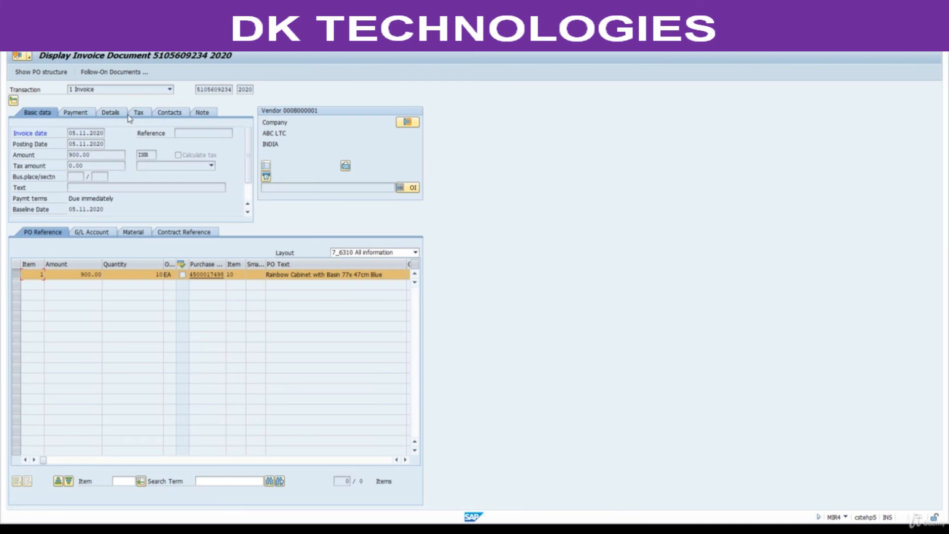
click(125, 73)
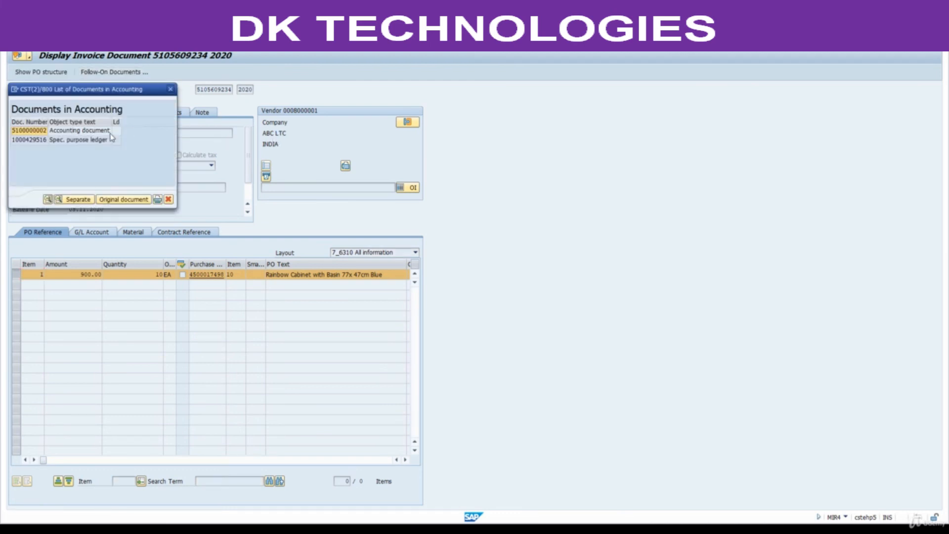
click(95, 133)
double_click(95, 132)
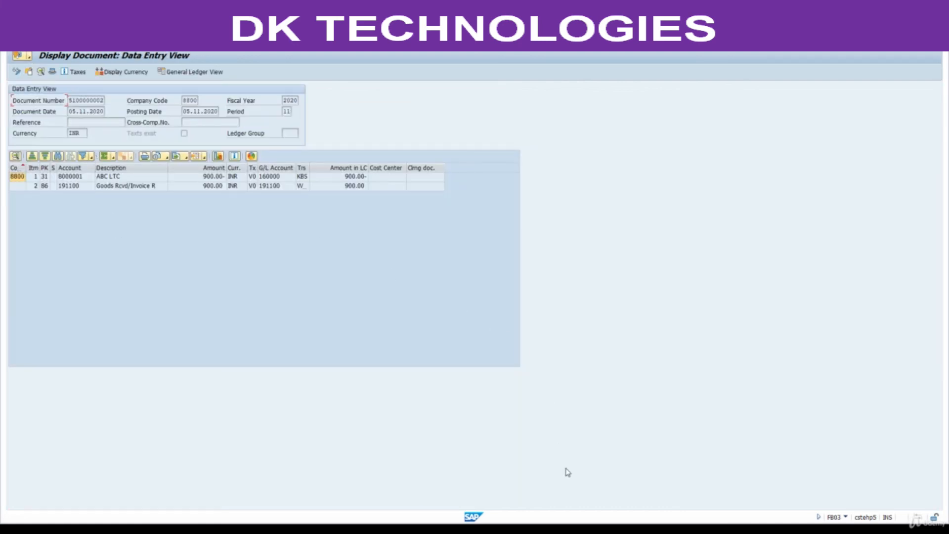
Return to the vendor line item display session and rerun the open items list for the same vendor
mouse_move(569, 528)
click(538, 504)
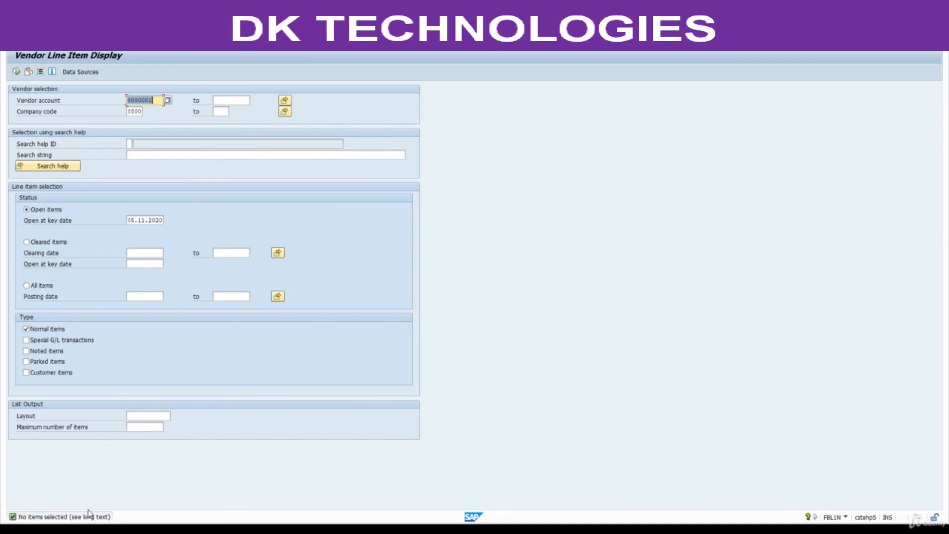
click(17, 72)
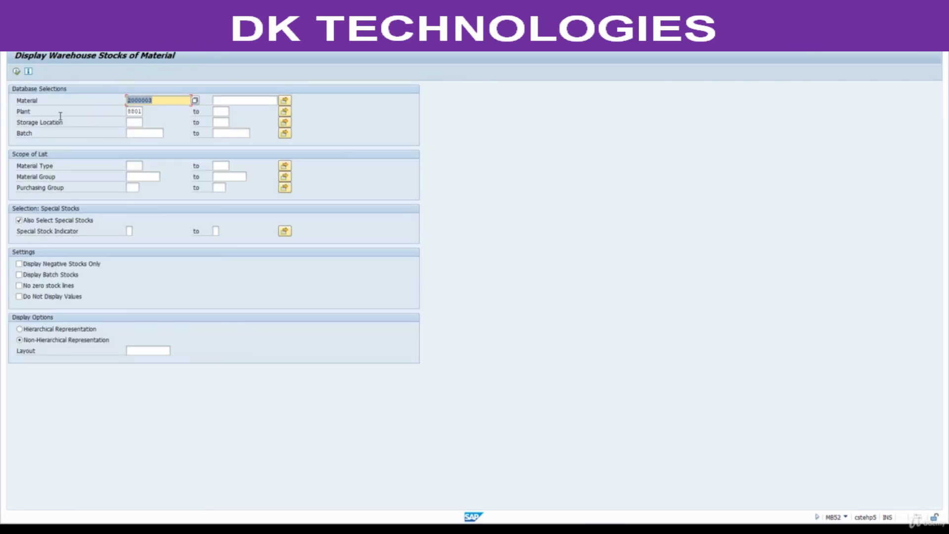
Display the warehouse stock of material 2000003 in plant 8801 with MB52
click(16, 71)
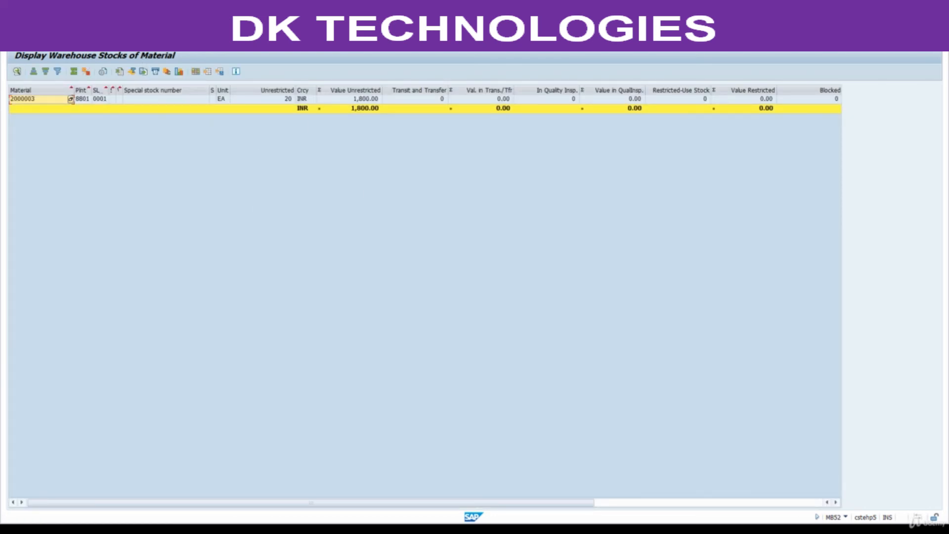
Leave the warehouse stock list and display the stock overview of material 2000003 in plant 8801 with MMBE
click(135, 43)
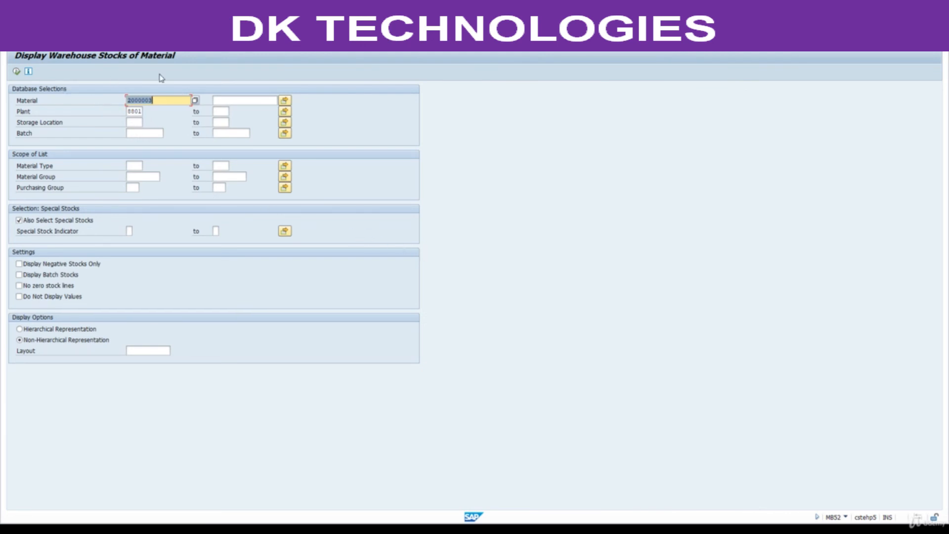
click(72, 41)
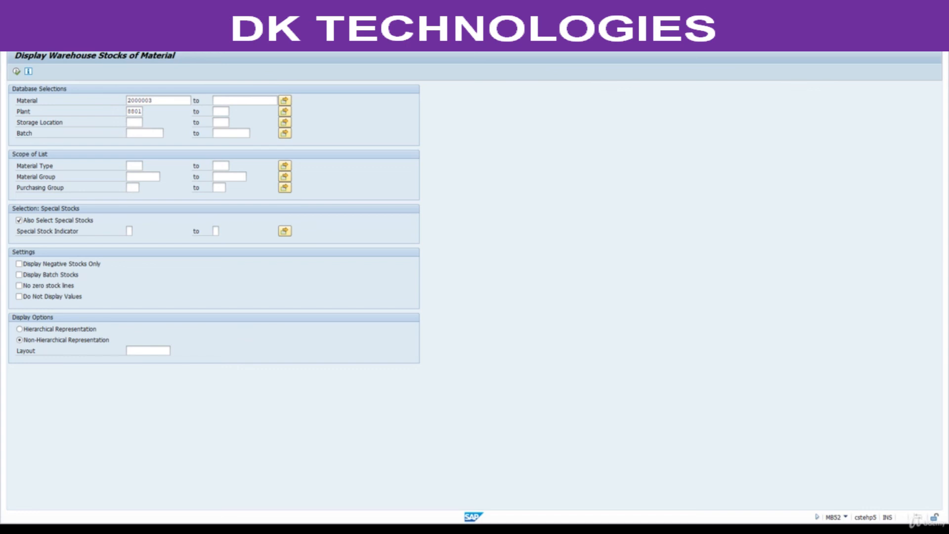
key(Return)
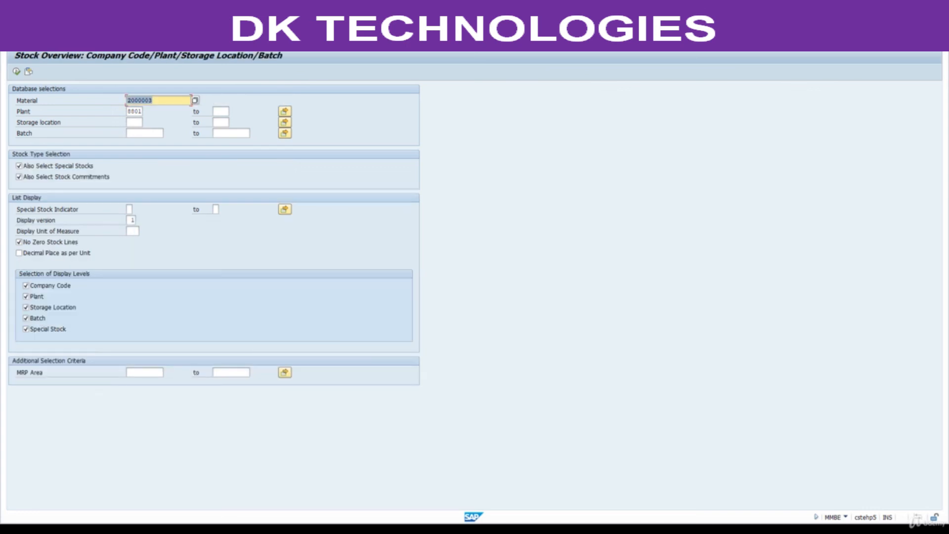
click(17, 73)
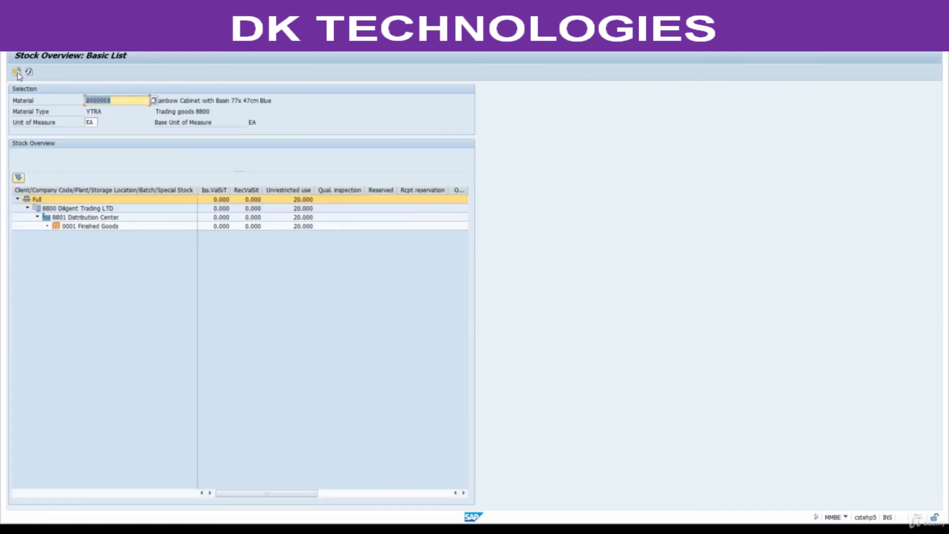
Examine the material's stock for company code 8800, plant 8801 Distribution Center and storage location 0001 Finished Goods
click(59, 210)
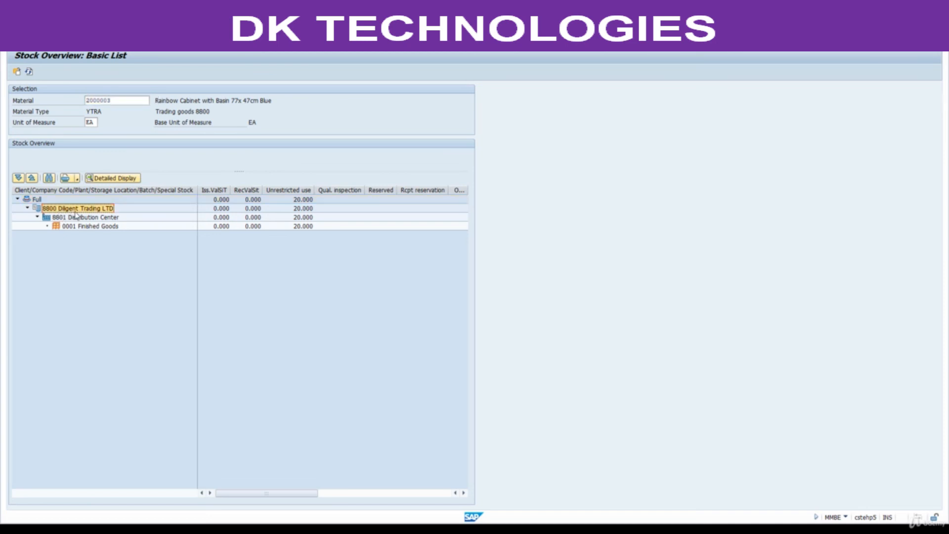
click(90, 217)
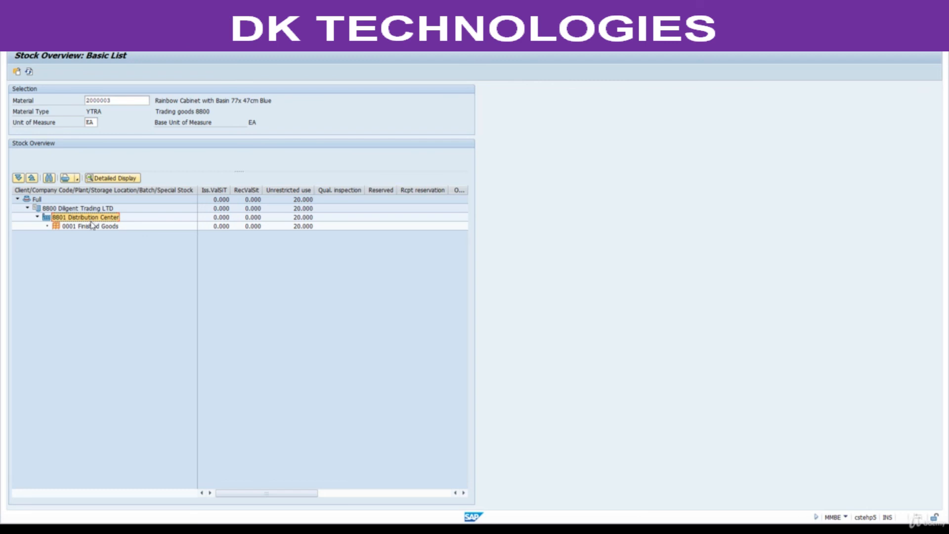
click(92, 227)
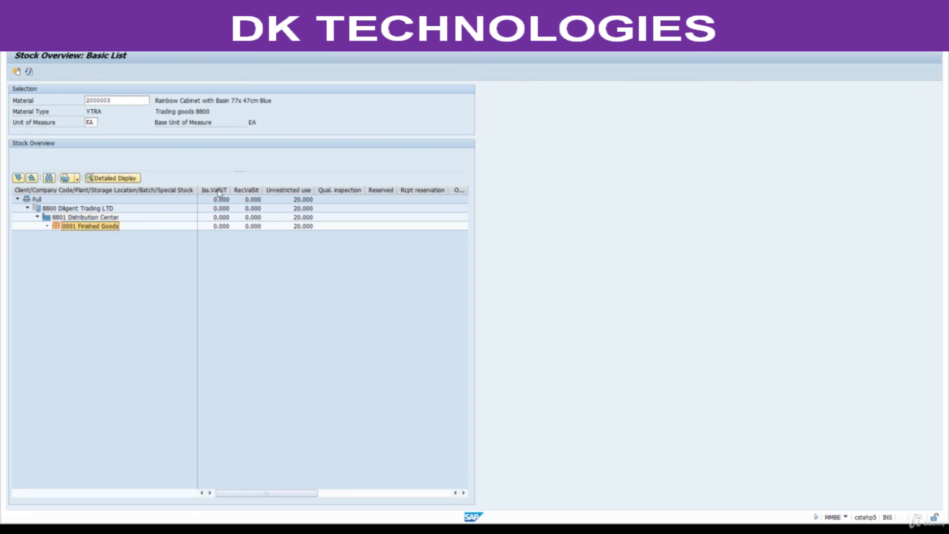